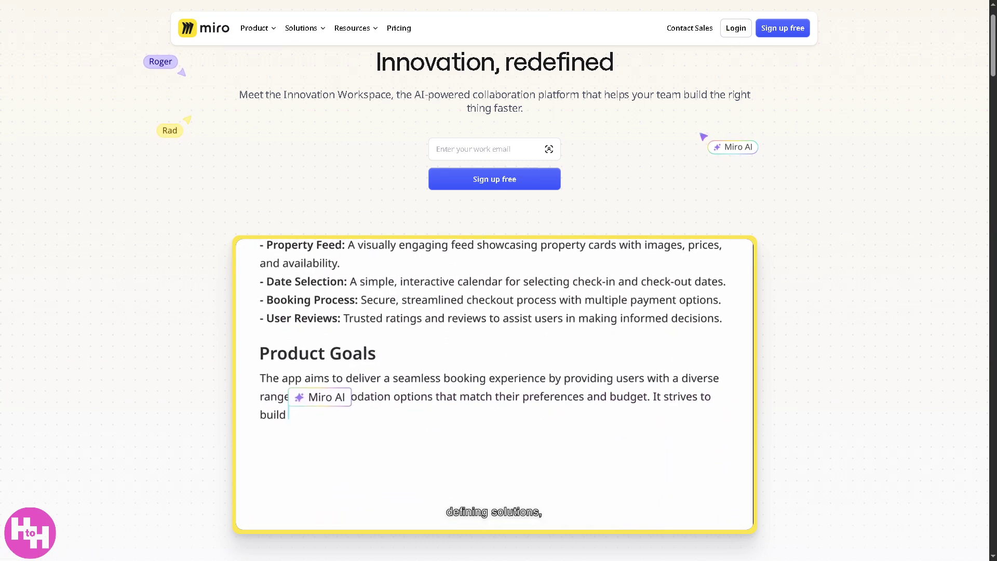
# - Sign up and log in to reach the Miro Home dashboard with its three team boards
pyautogui.click(770, 31)
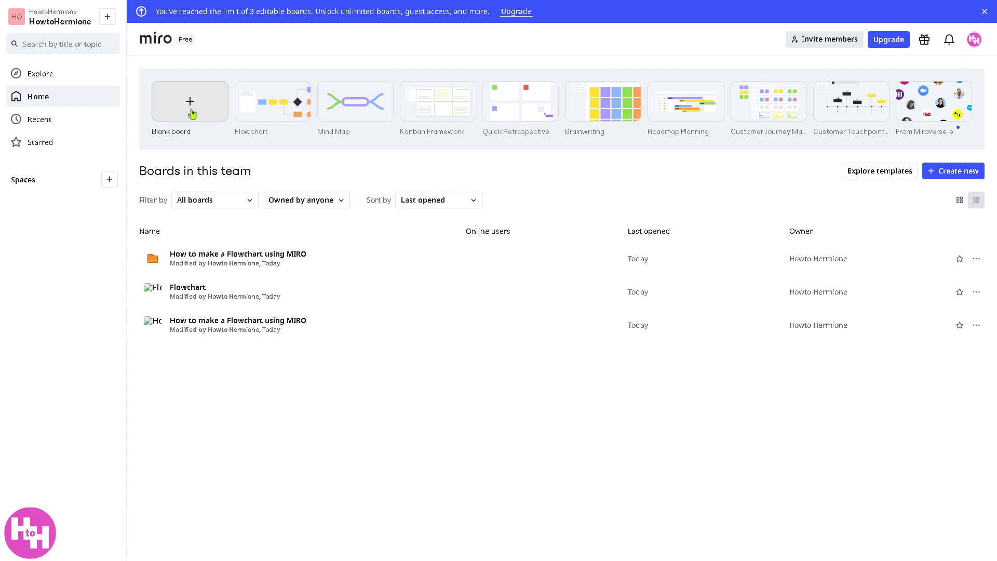
# - Search the template gallery for 'Wireframe' and open the App Wireframe template's detail page
pyautogui.click(862, 175)
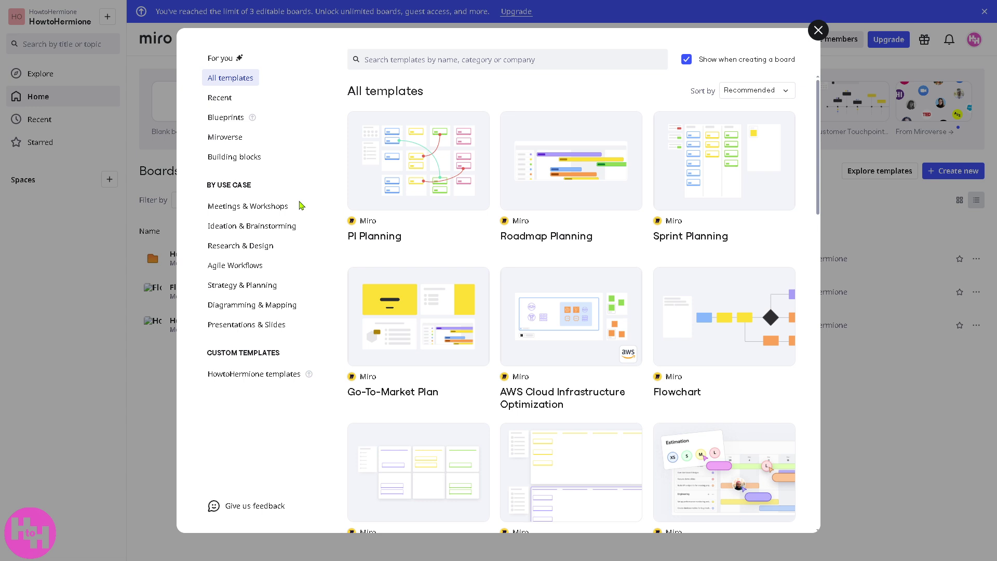
pyautogui.click(390, 61)
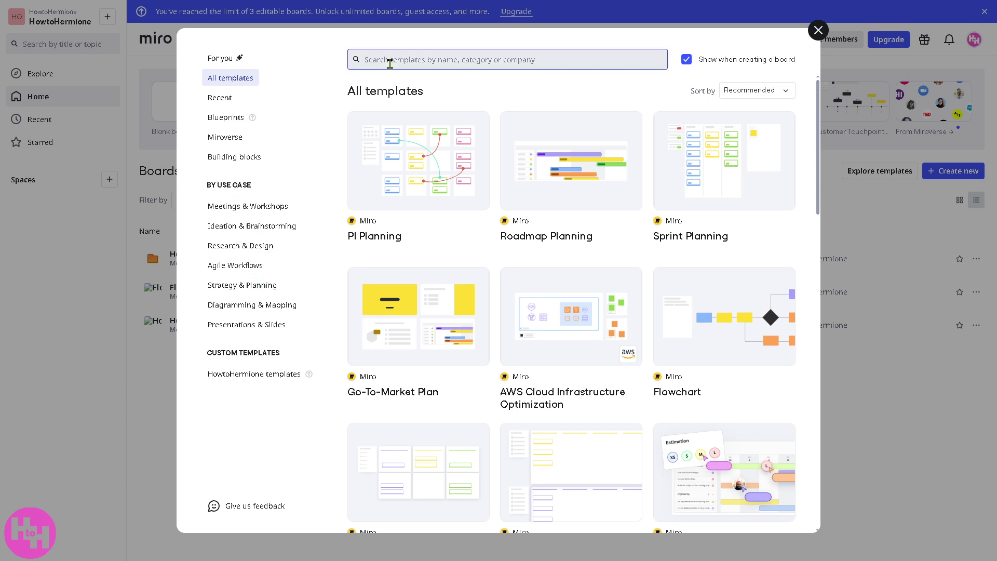
pyautogui.write('Wire')
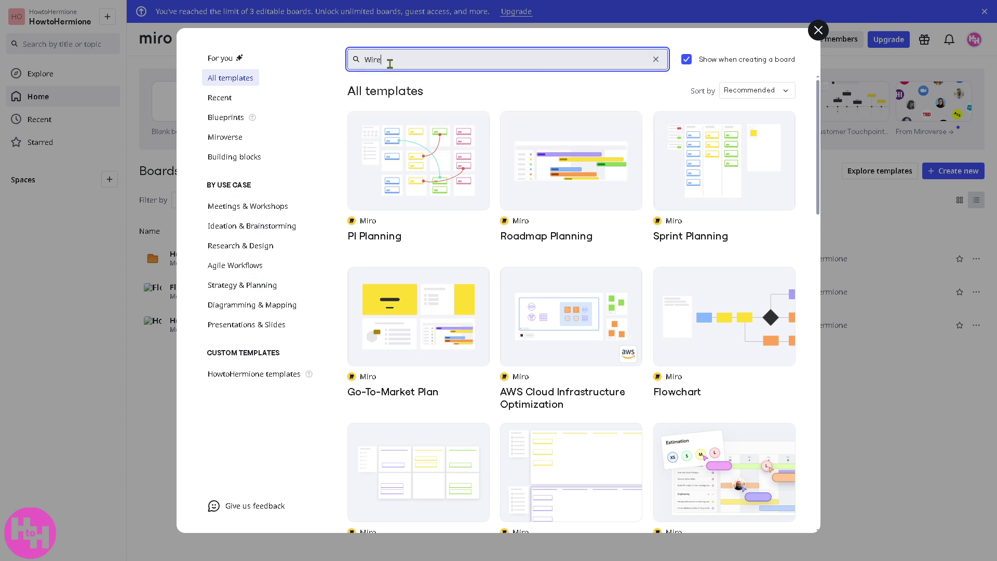
pyautogui.write('frame')
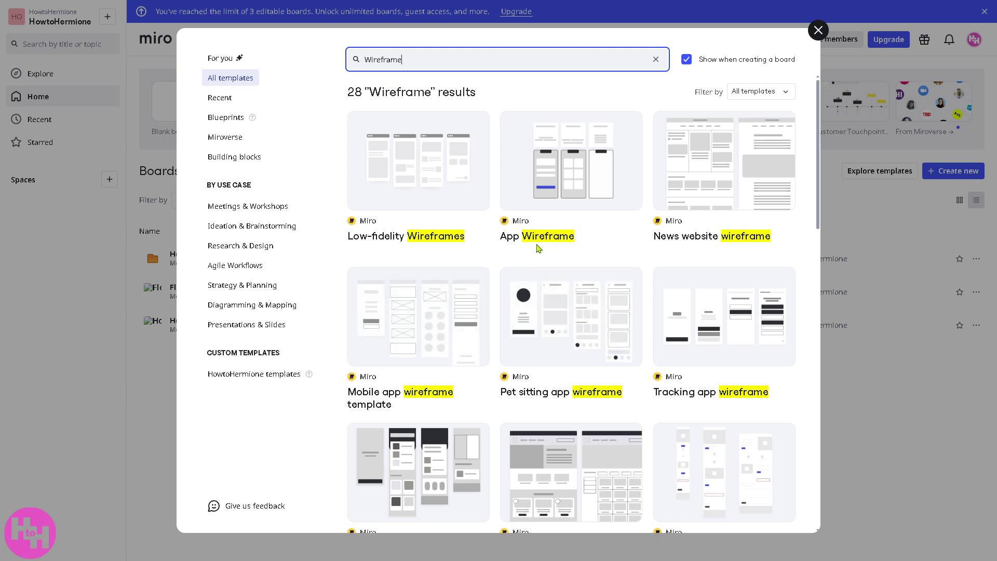
pyautogui.moveTo(557, 196)
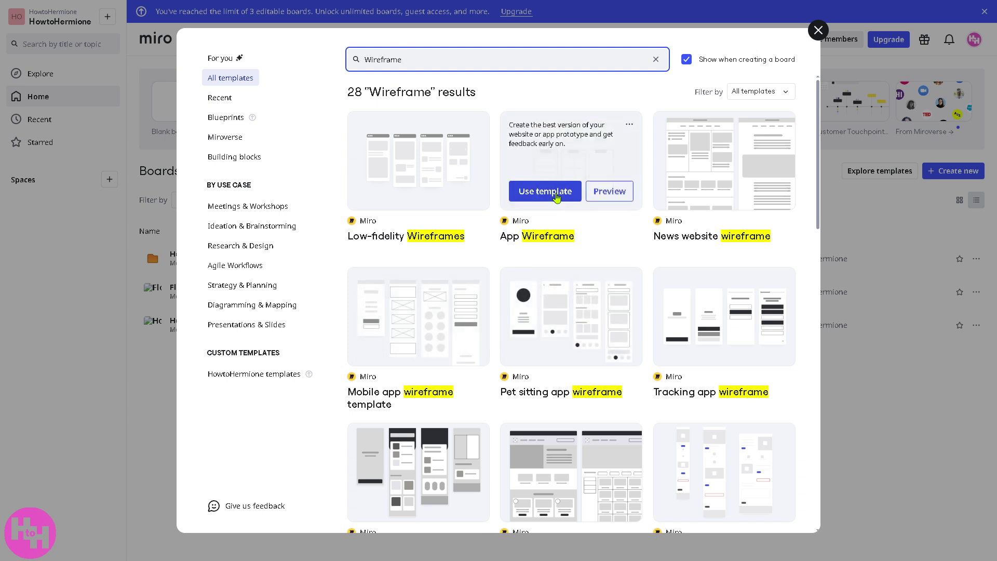
pyautogui.click(610, 191)
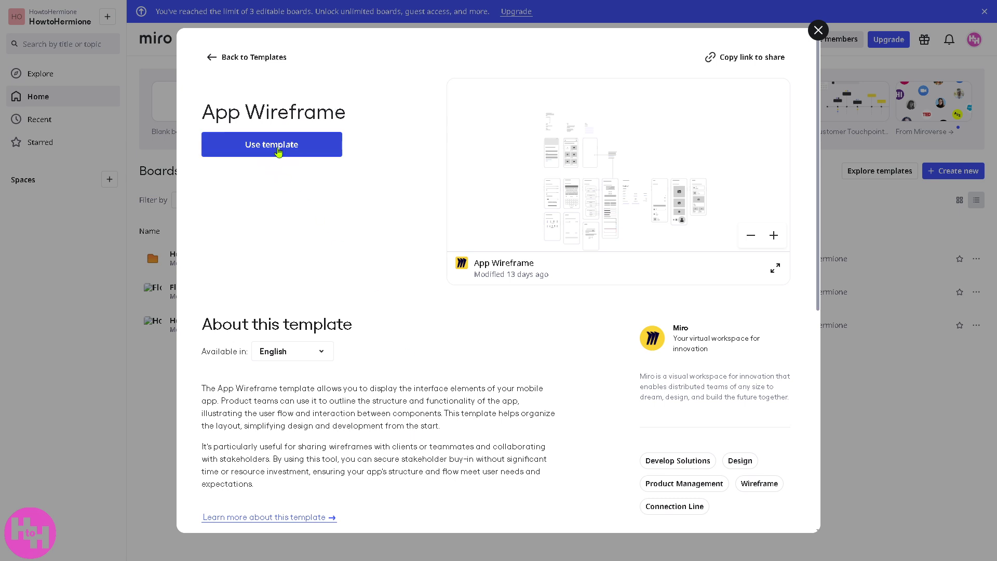
# - Try using the App Wireframe template, then dismiss the 3-editable-board limit warning
pyautogui.click(280, 150)
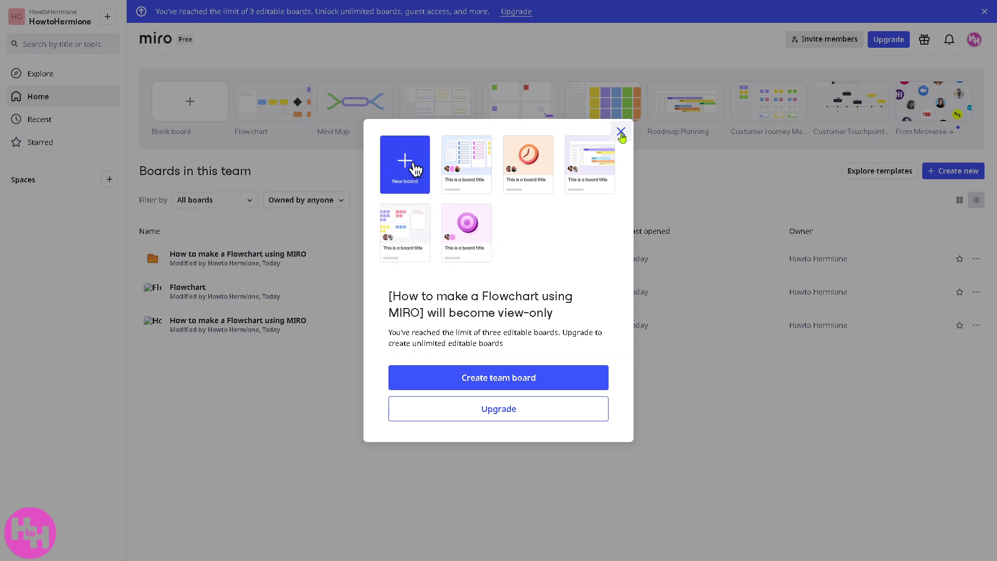
pyautogui.click(622, 133)
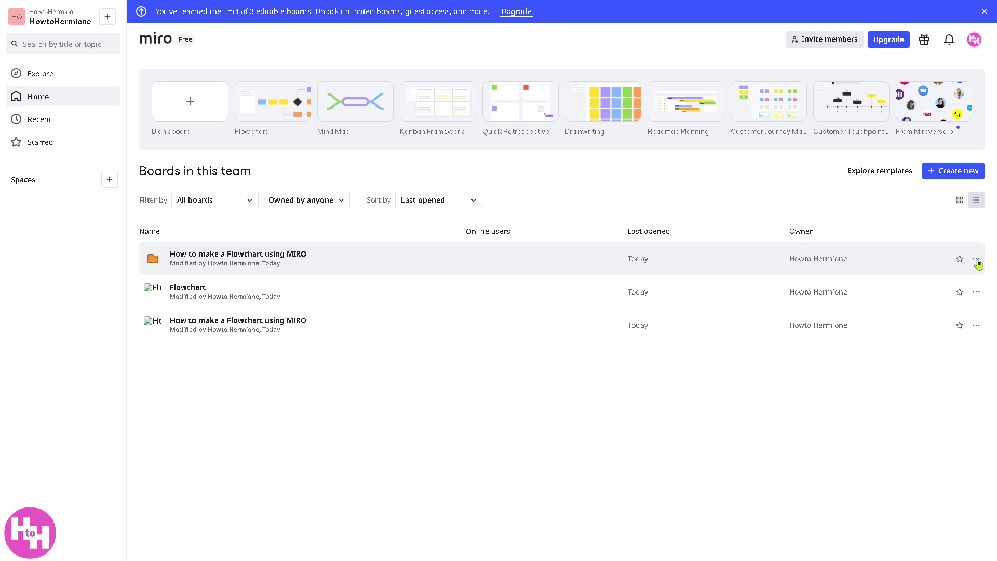
# - Delete the three team boards, including 'Flowchart' and 'How to make a Flowchart using MIRO'
pyautogui.click(977, 259)
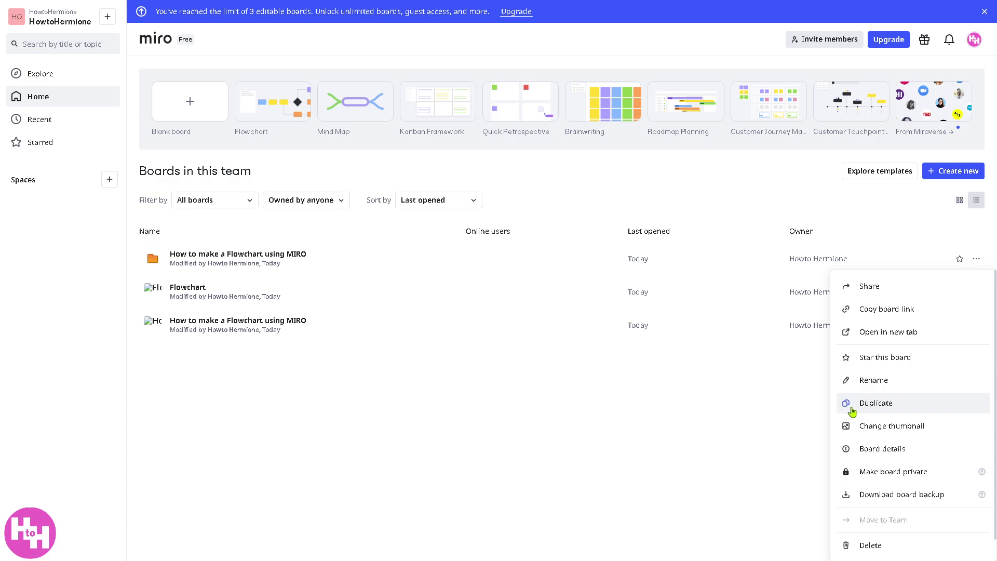
pyautogui.click(868, 545)
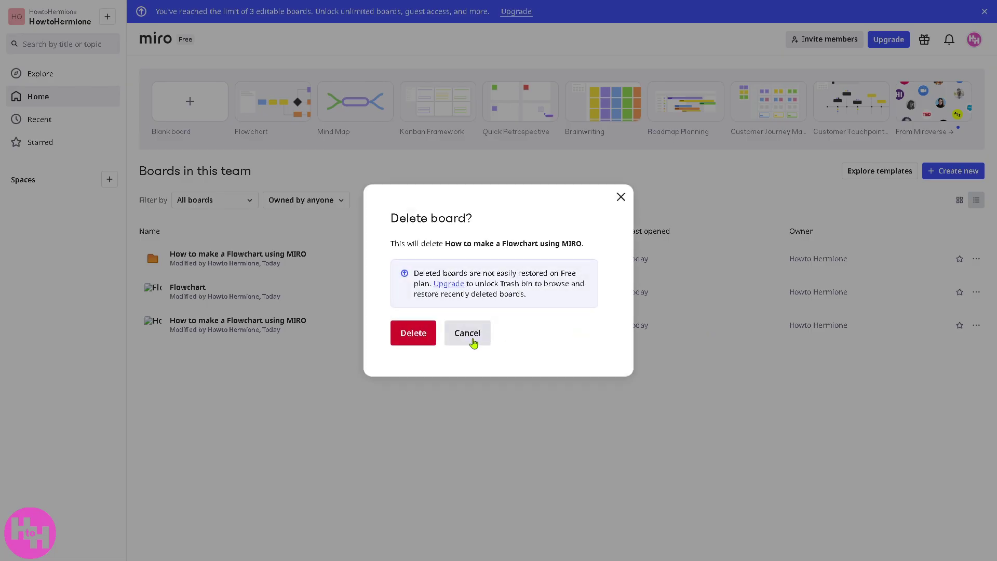
pyautogui.click(402, 340)
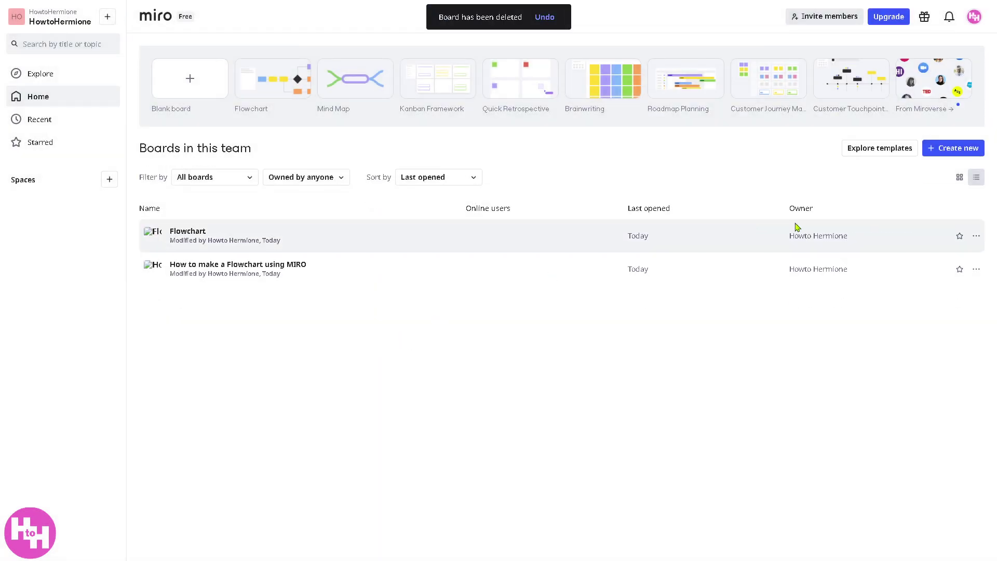
pyautogui.click(976, 236)
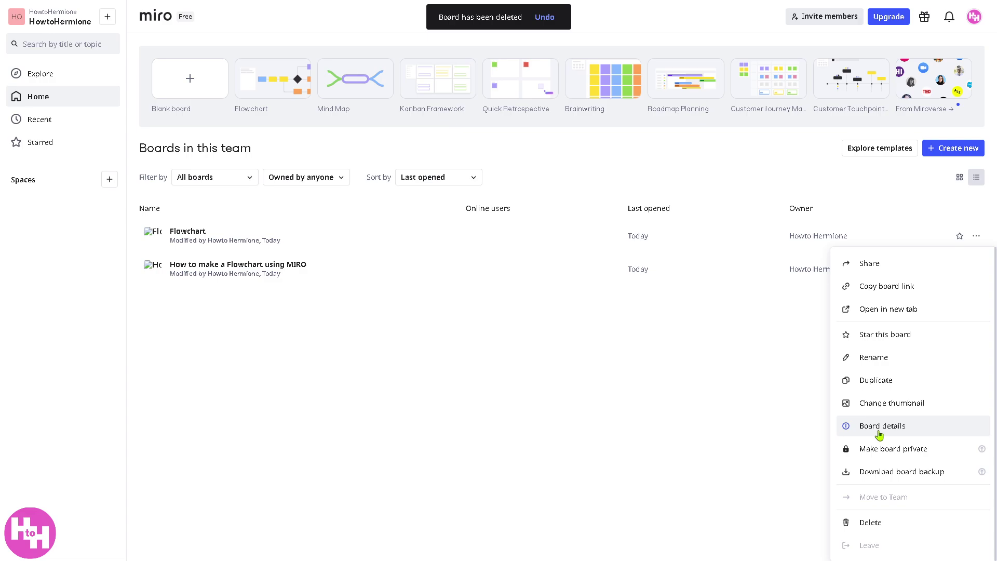
pyautogui.click(871, 526)
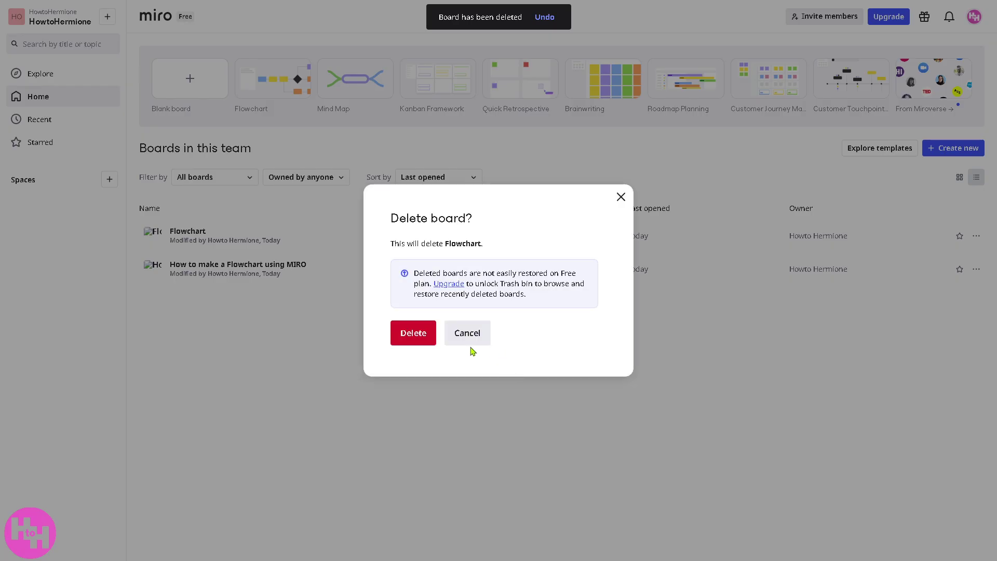
pyautogui.click(418, 333)
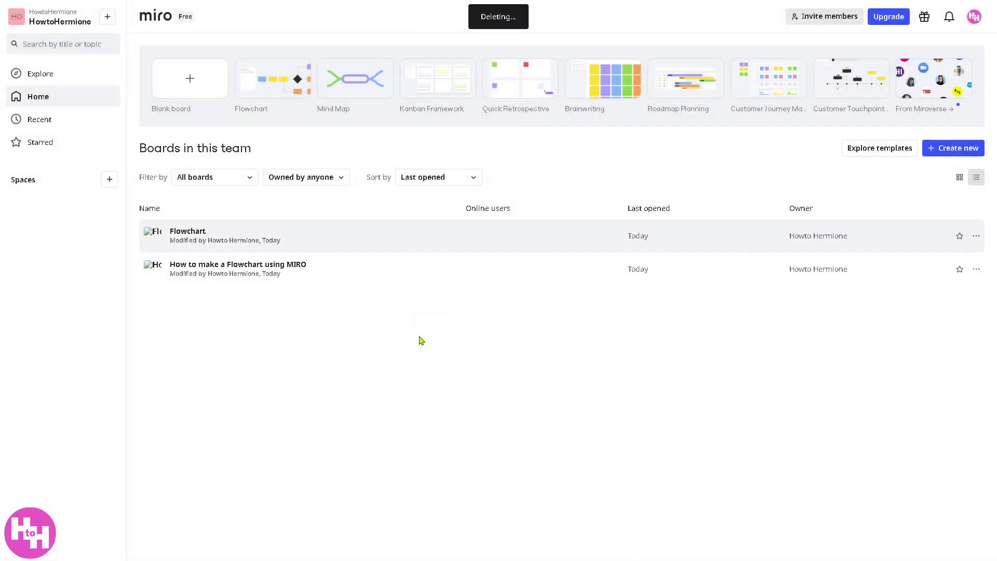
pyautogui.click(976, 237)
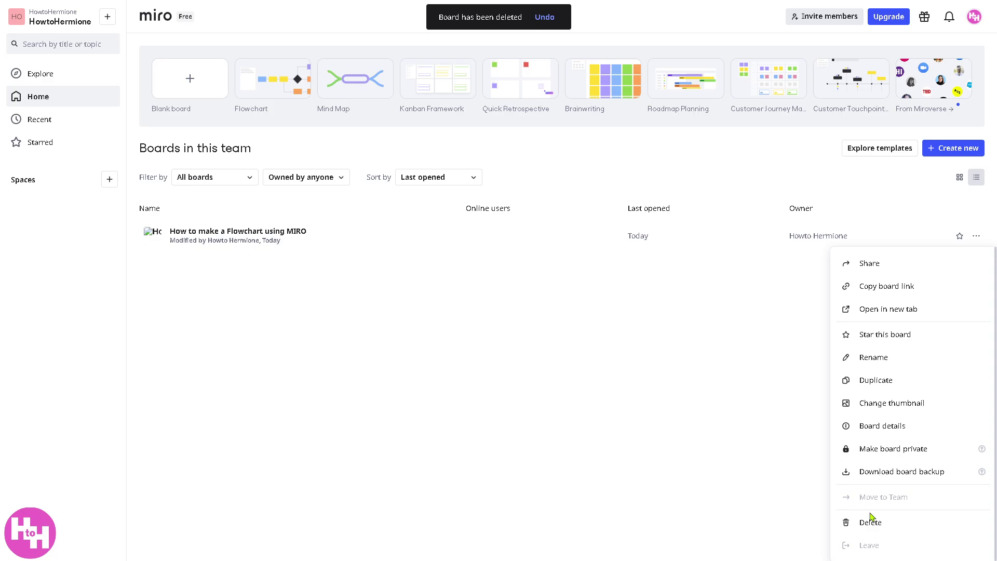
pyautogui.click(852, 523)
pyautogui.click(425, 334)
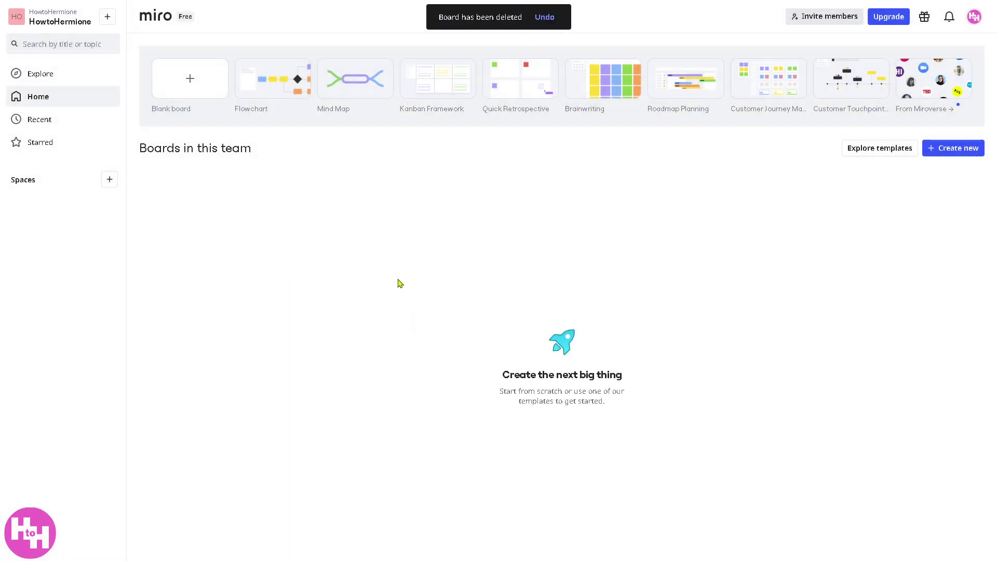
# - Search the templates for 'Wi' and create a new board from App Wireframe
pyautogui.click(896, 149)
pyautogui.click(418, 62)
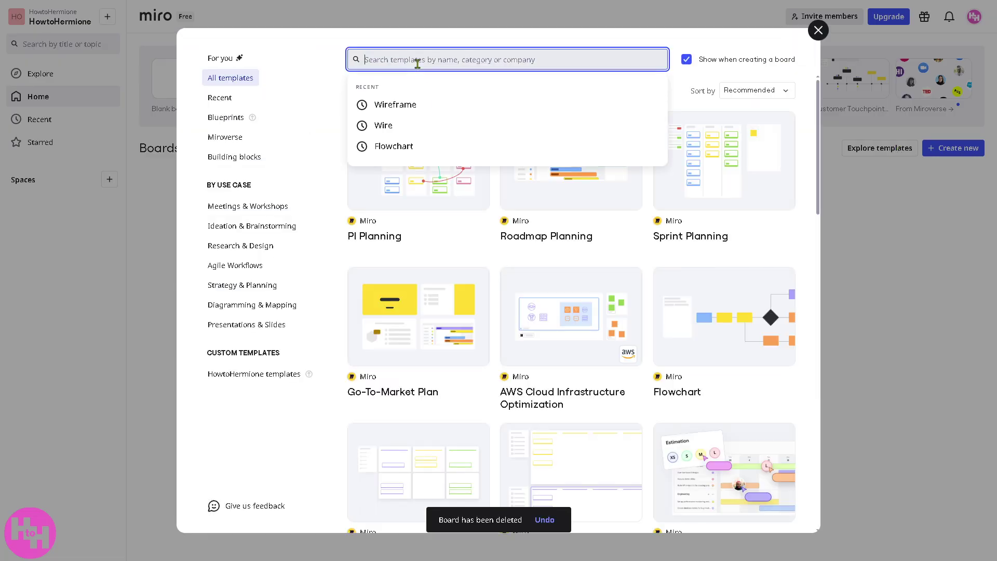
pyautogui.write('Wireframe')
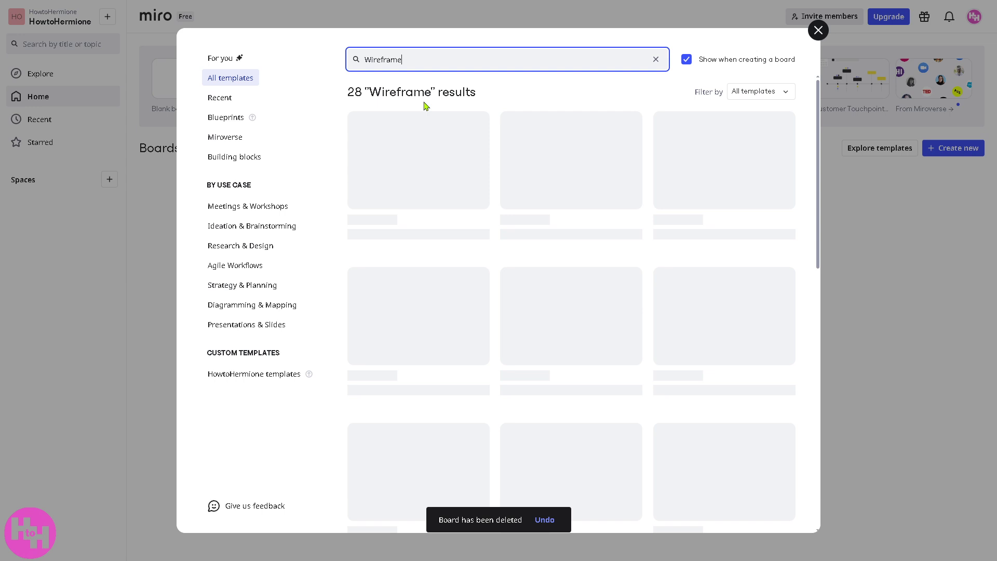
pyautogui.moveTo(564, 183)
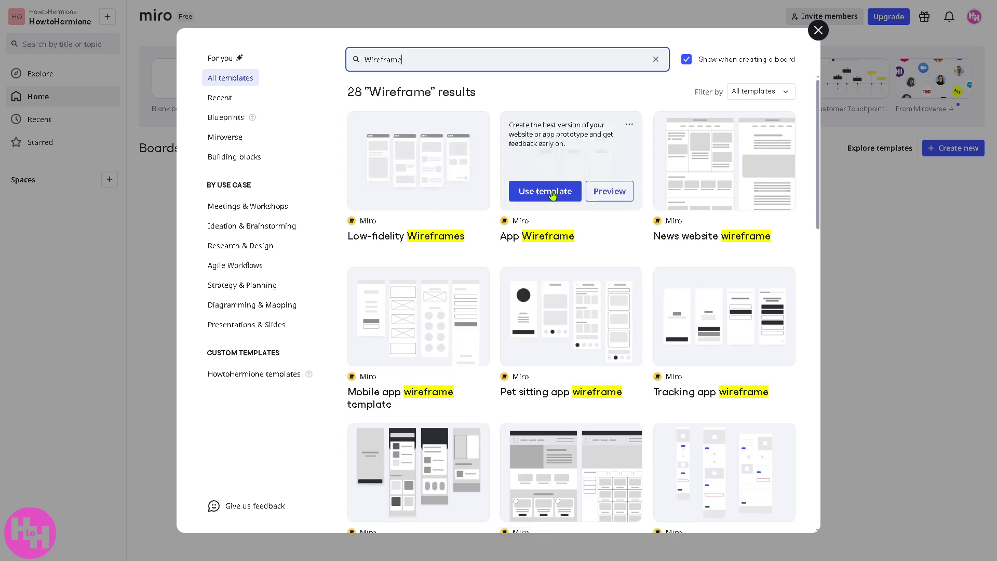
pyautogui.click(553, 195)
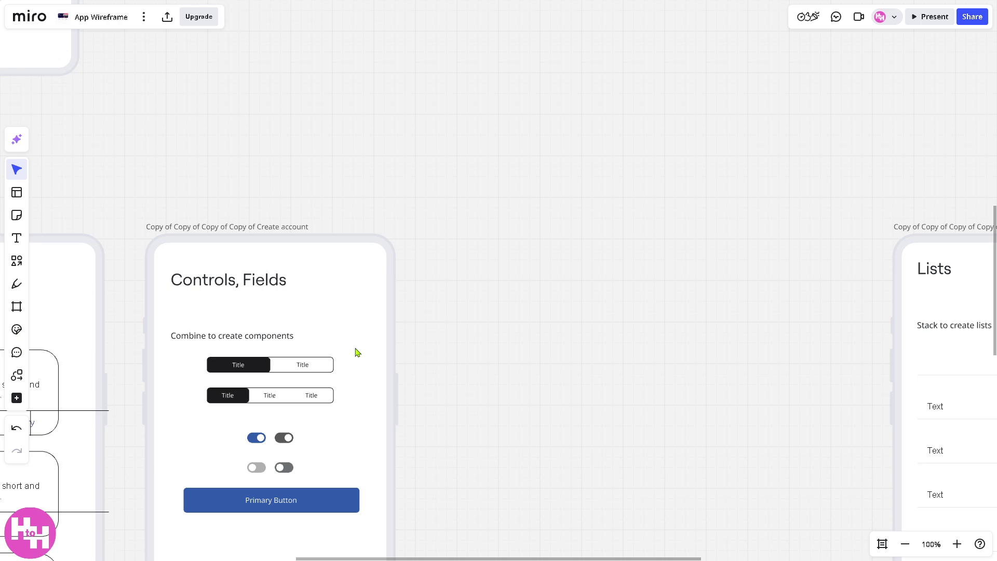
# - Zoom out and preview the Controls, Fields screen as an app, then exit the preview
pyautogui.scroll(-1, 367, 311)
pyautogui.scroll(-2, 425, 357)
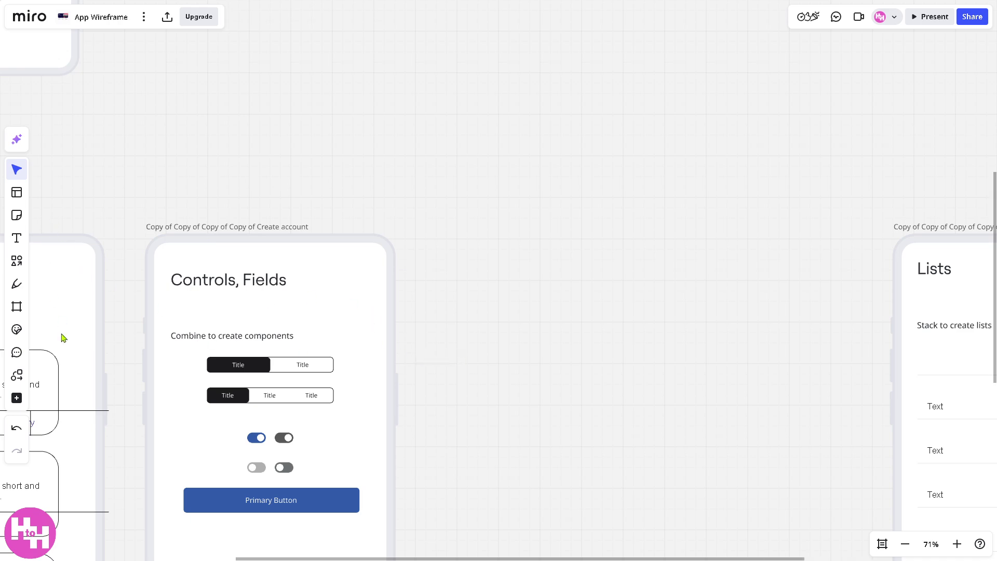
pyautogui.scroll(-2, 150, 407)
pyautogui.scroll(-2, 446, 394)
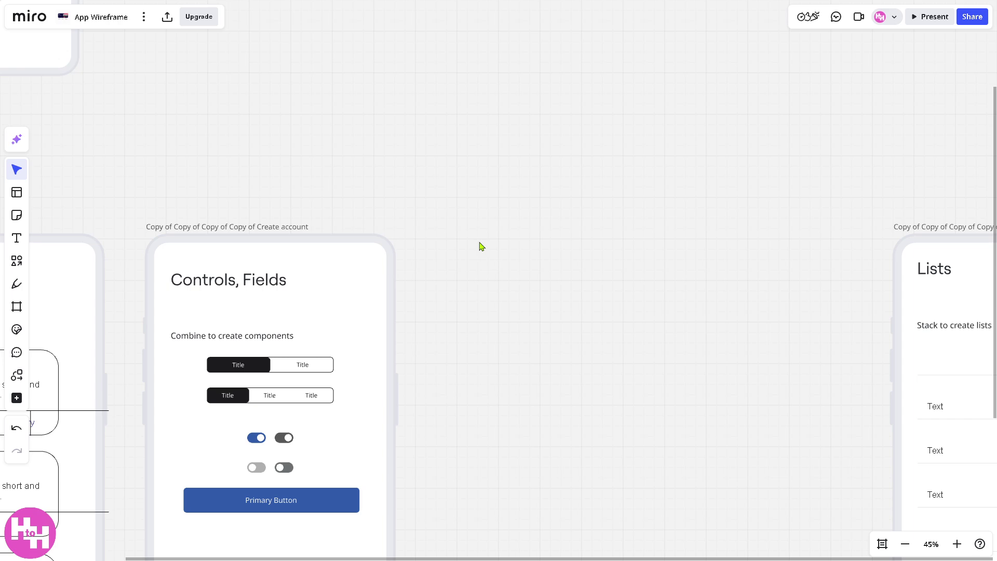
pyautogui.scroll(-2, 856, 199)
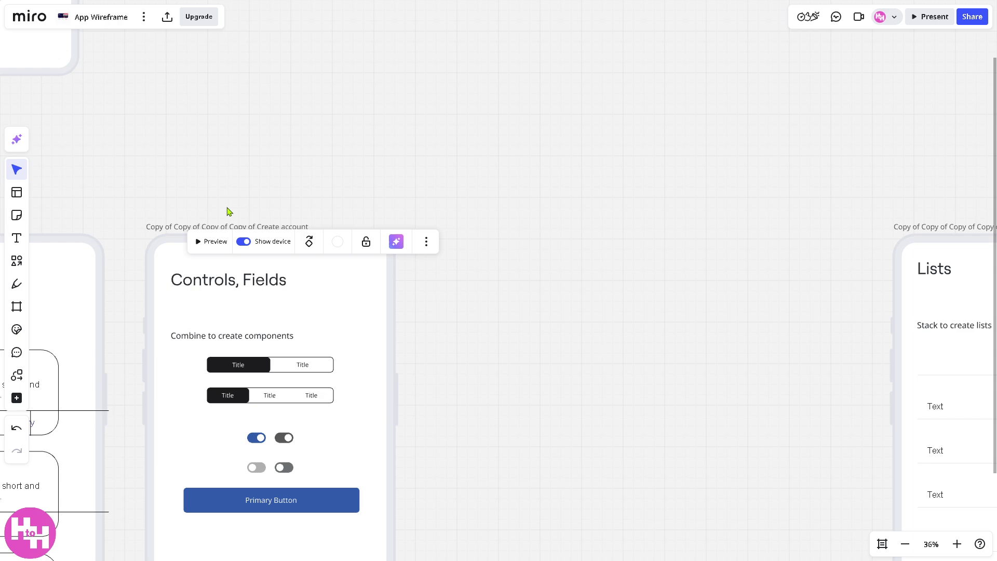
pyautogui.click(213, 241)
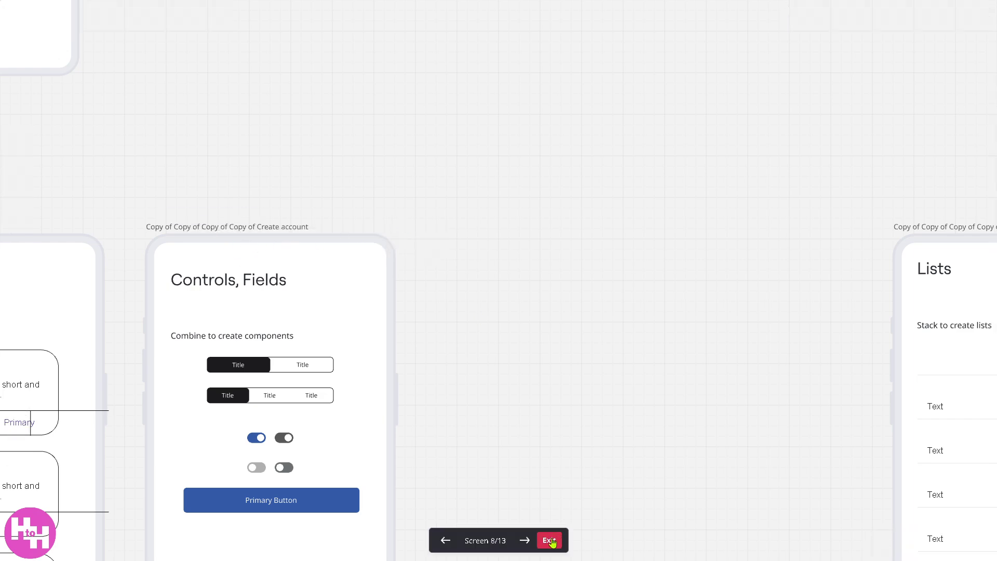
pyautogui.click(548, 539)
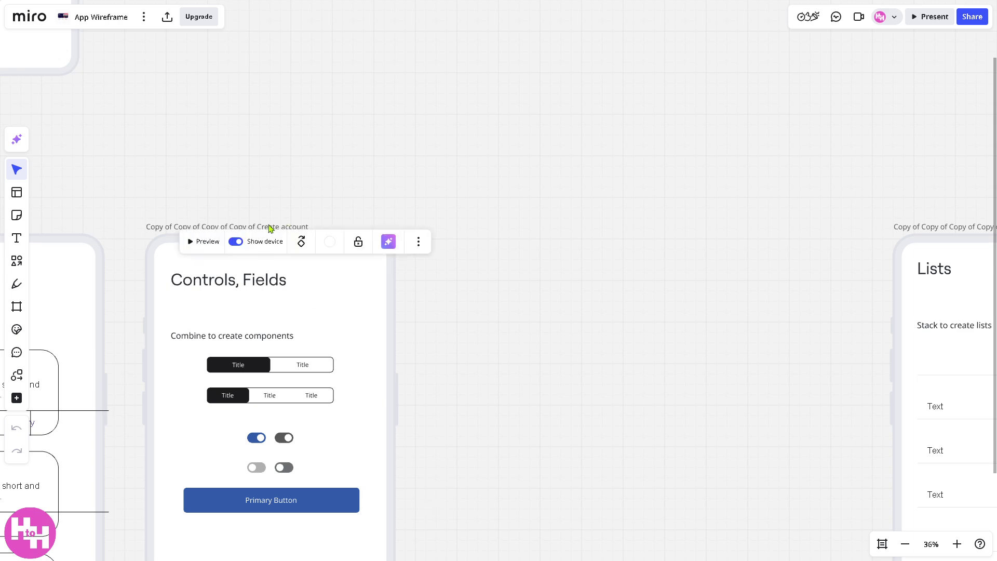
# - Toggle the phone outline off and on, then show the Tools, Media and Integrations panel
pyautogui.click(236, 243)
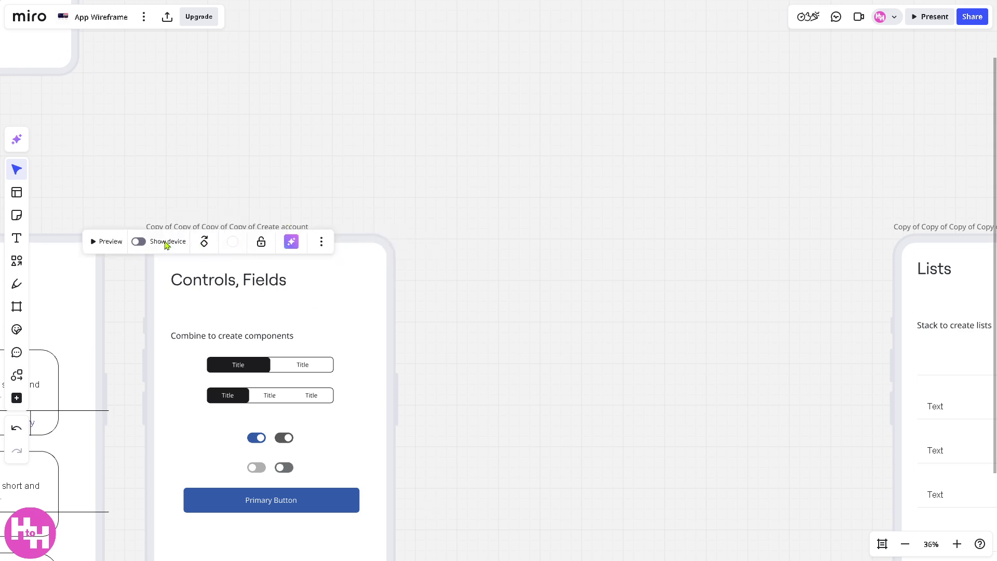
pyautogui.click(141, 242)
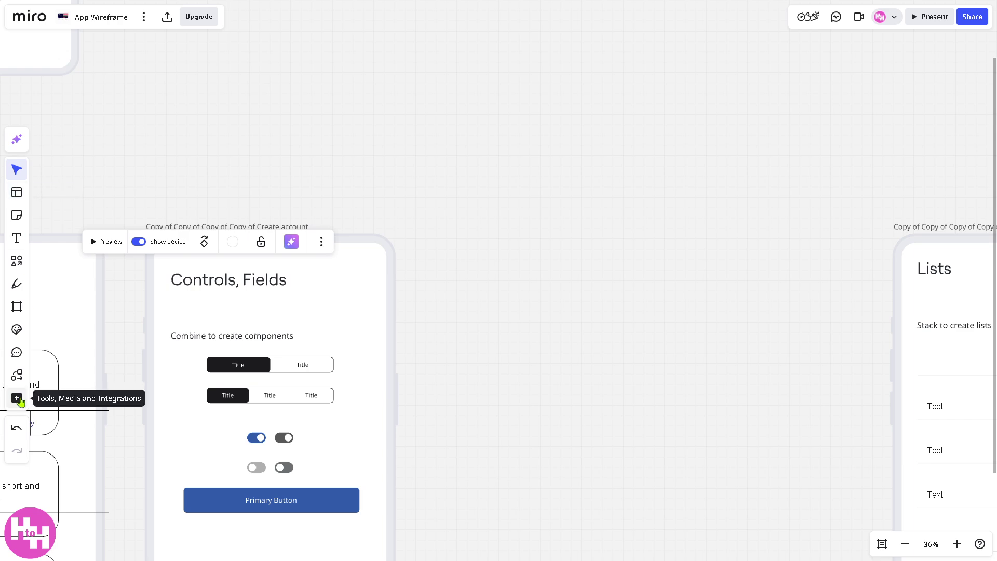
pyautogui.click(17, 399)
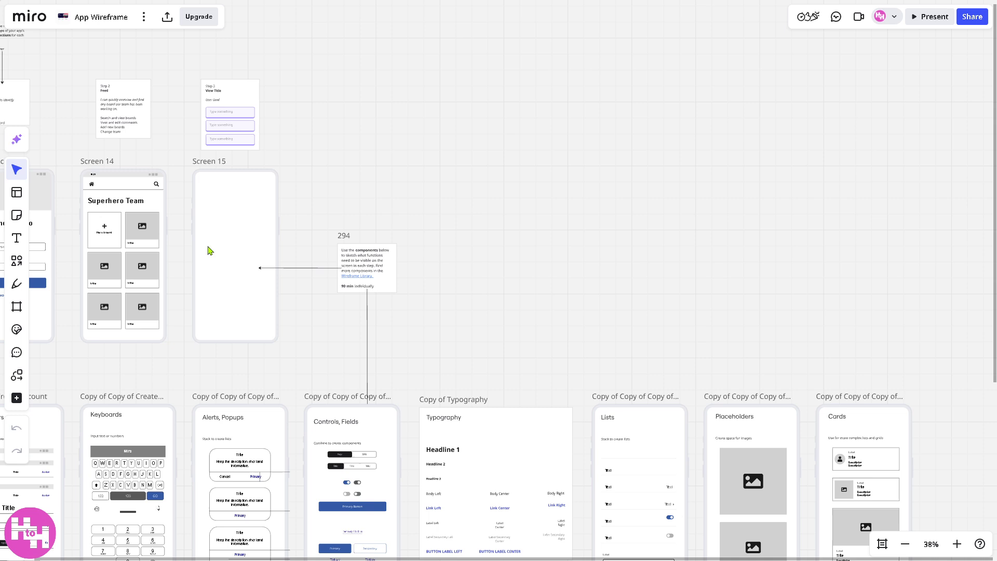
# - View the board's Catch up summary of recent activity, then close it
pyautogui.click(144, 21)
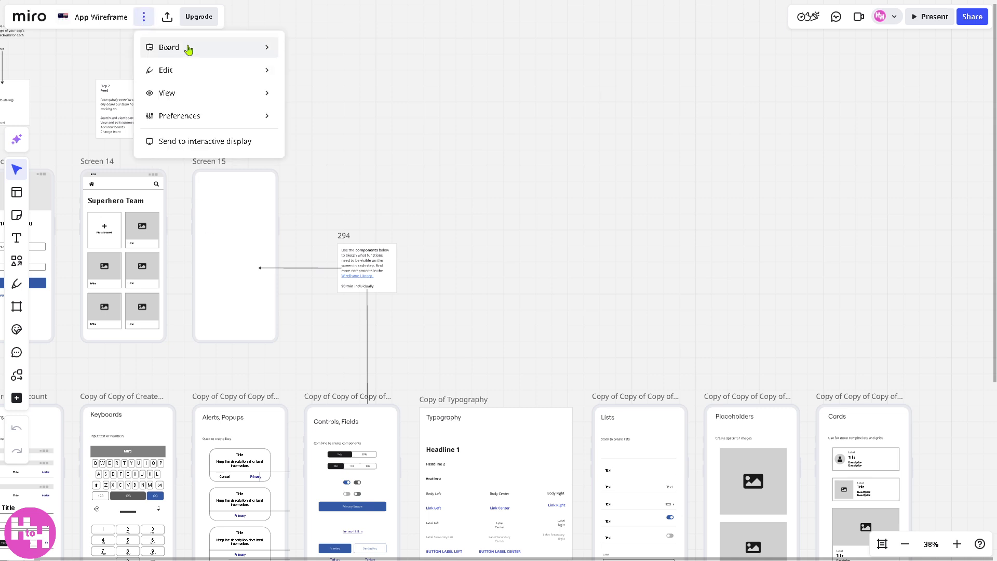
pyautogui.moveTo(193, 52)
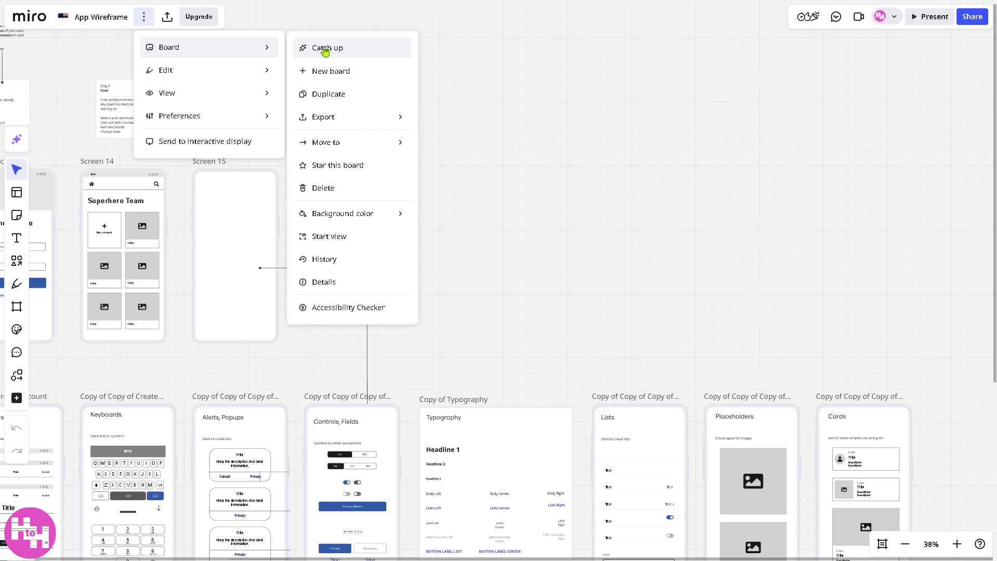
pyautogui.press('Escape')
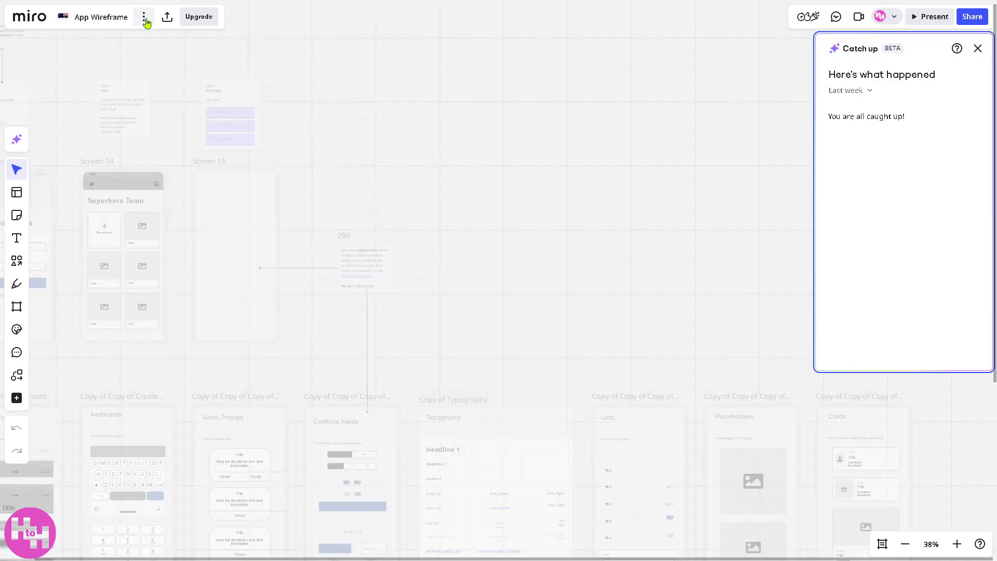
pyautogui.click(978, 48)
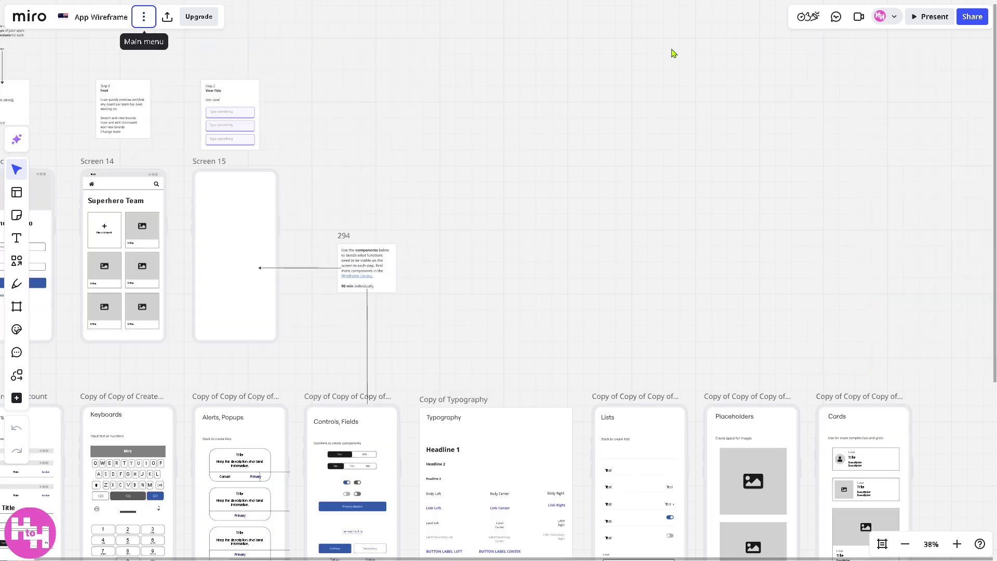
# - Switch the App Wireframe board to full-screen view
pyautogui.click(146, 20)
pyautogui.moveTo(191, 99)
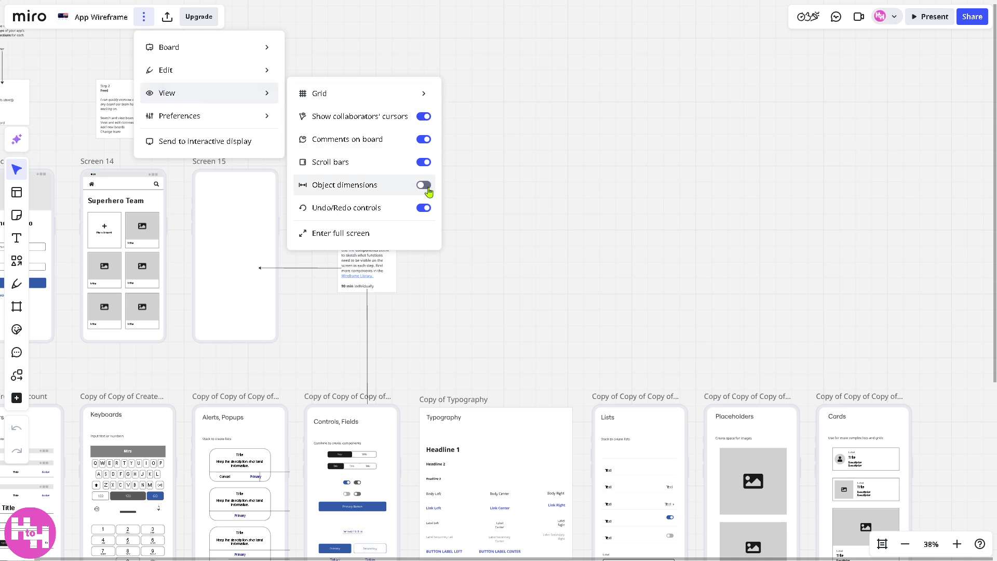
pyautogui.click(307, 232)
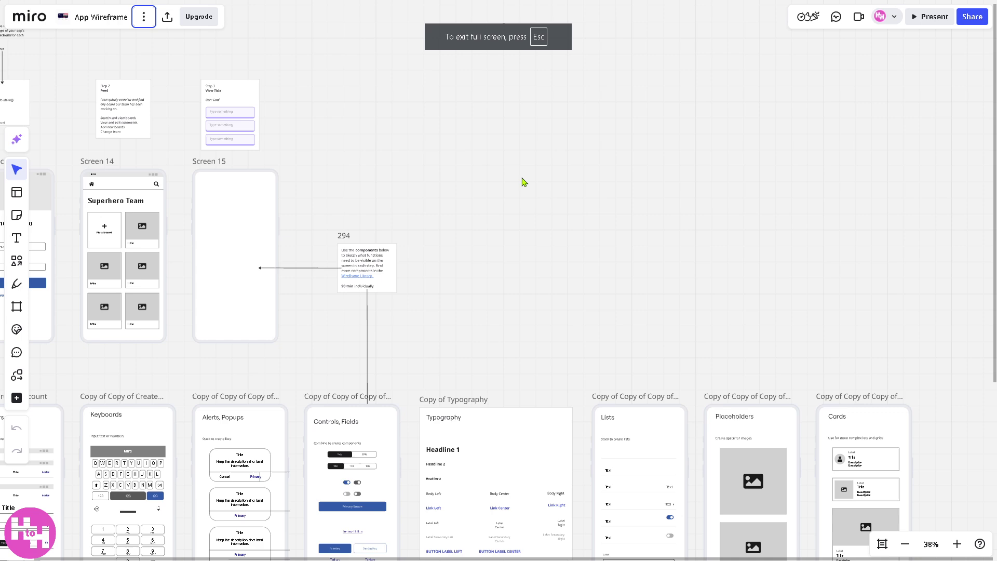
# - Move Screen 14's image placeholder out to the upper right and wrap it in slide Frame 1
pyautogui.scroll(-2, 523, 182)
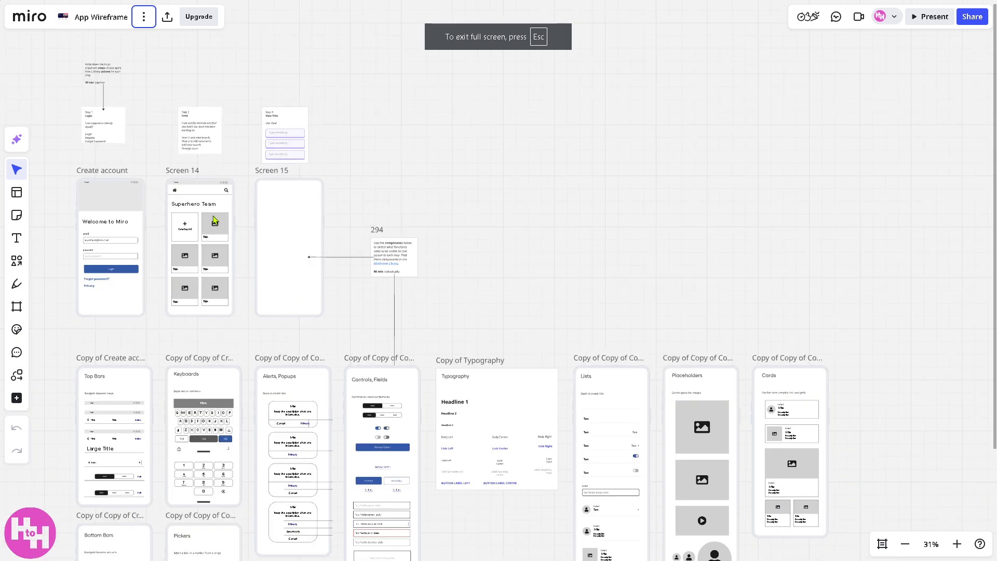
pyautogui.moveTo(112, 212); pyautogui.dragTo(229, 241)
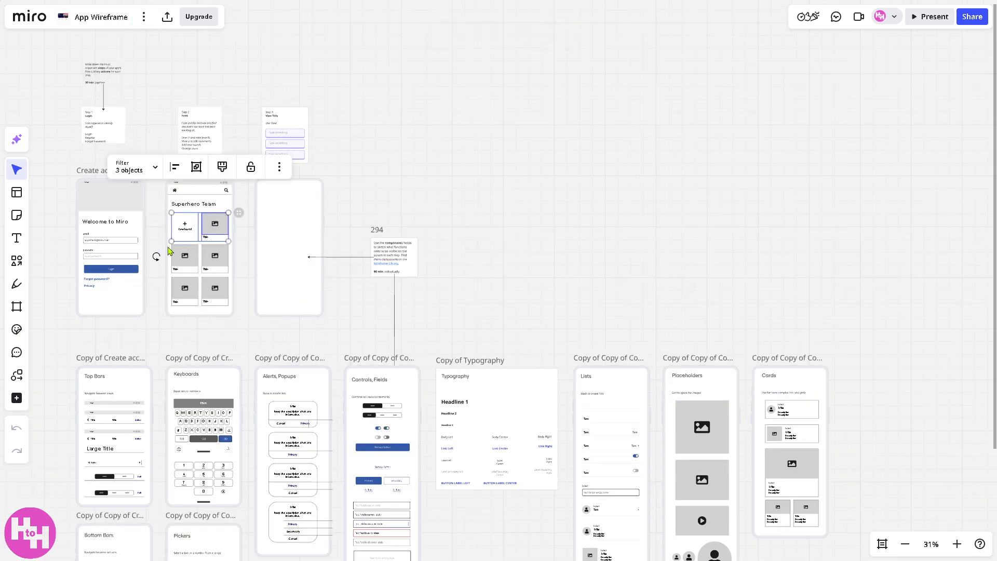
pyautogui.click(155, 167)
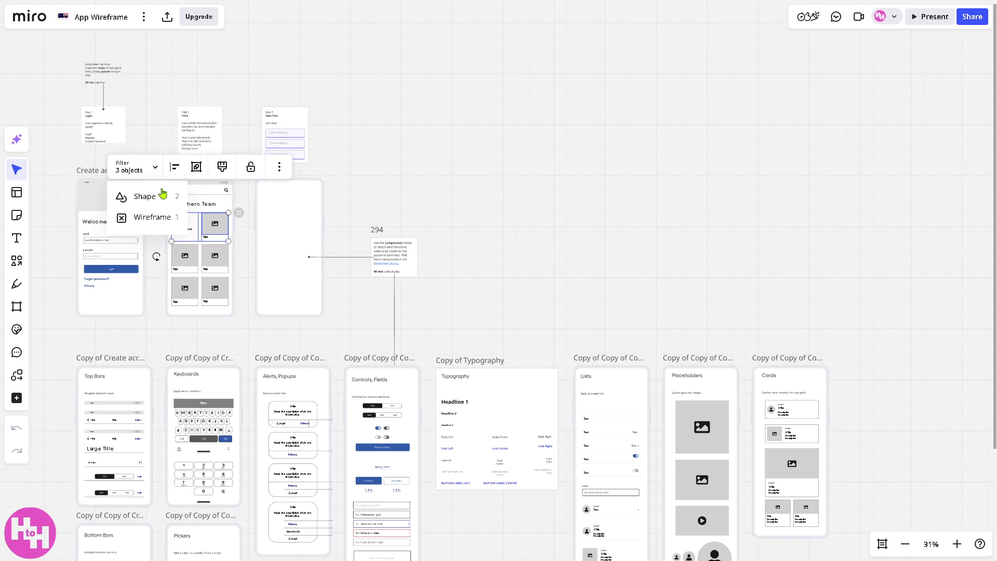
pyautogui.click(157, 222)
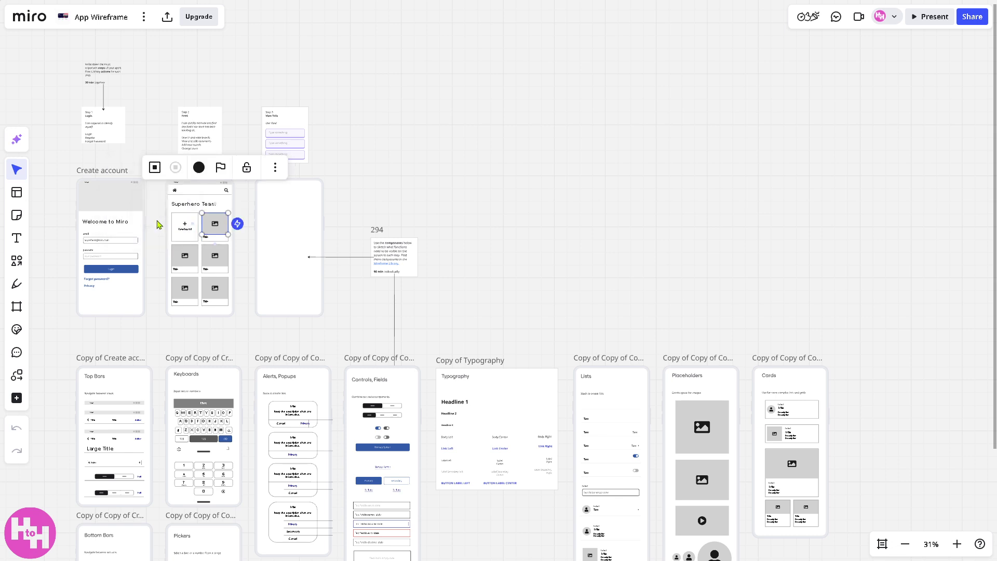
pyautogui.moveTo(217, 230); pyautogui.dragTo(549, 197)
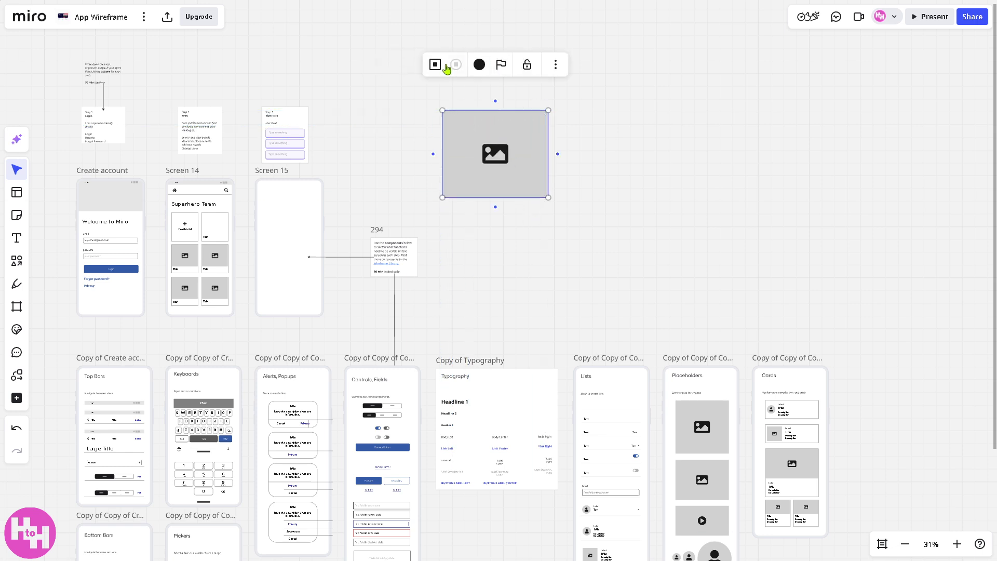
pyautogui.click(555, 66)
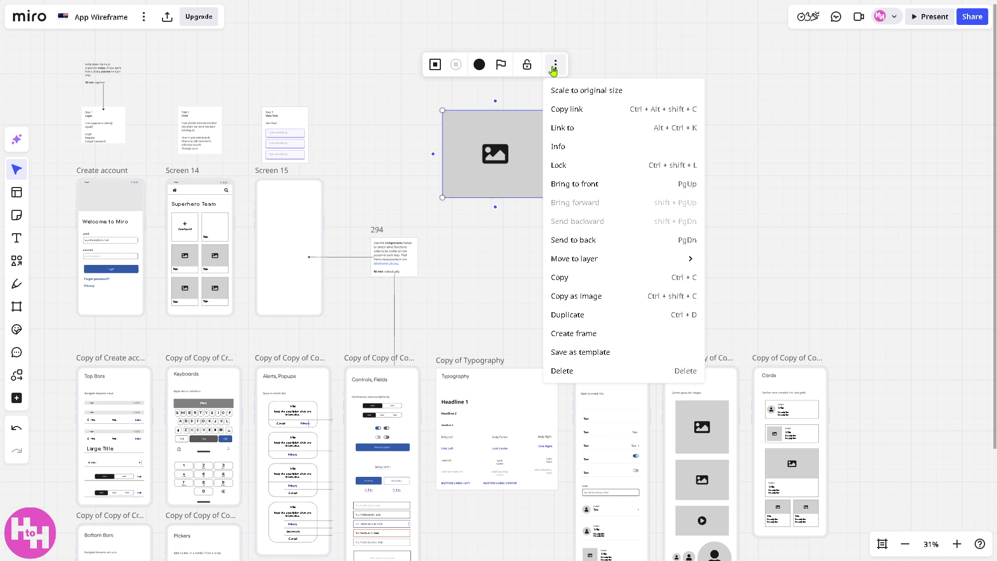
pyautogui.click(589, 339)
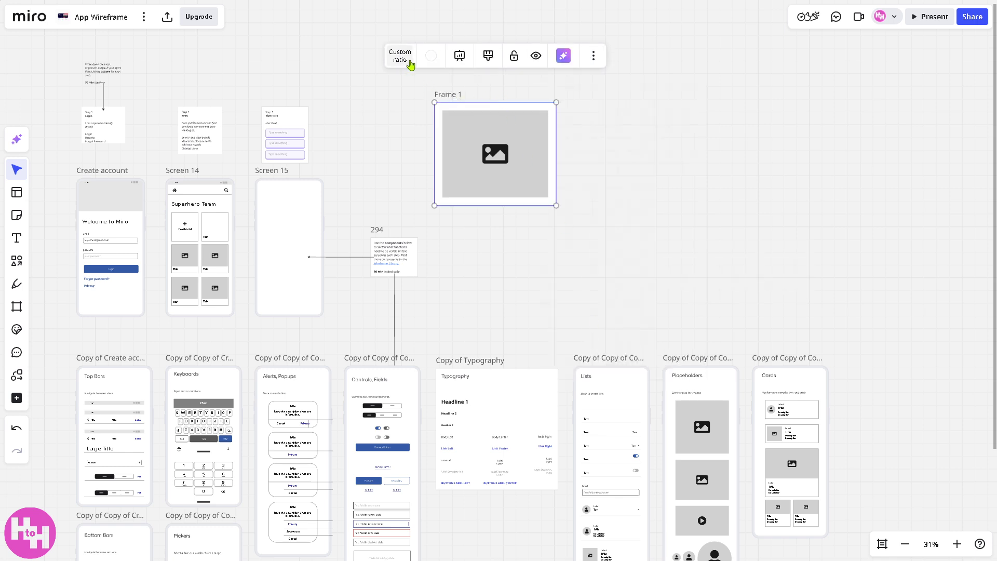
pyautogui.click(460, 57)
# - Draw an arrow pointing left at the gray image placeholder in Frame 1
pyautogui.click(501, 90)
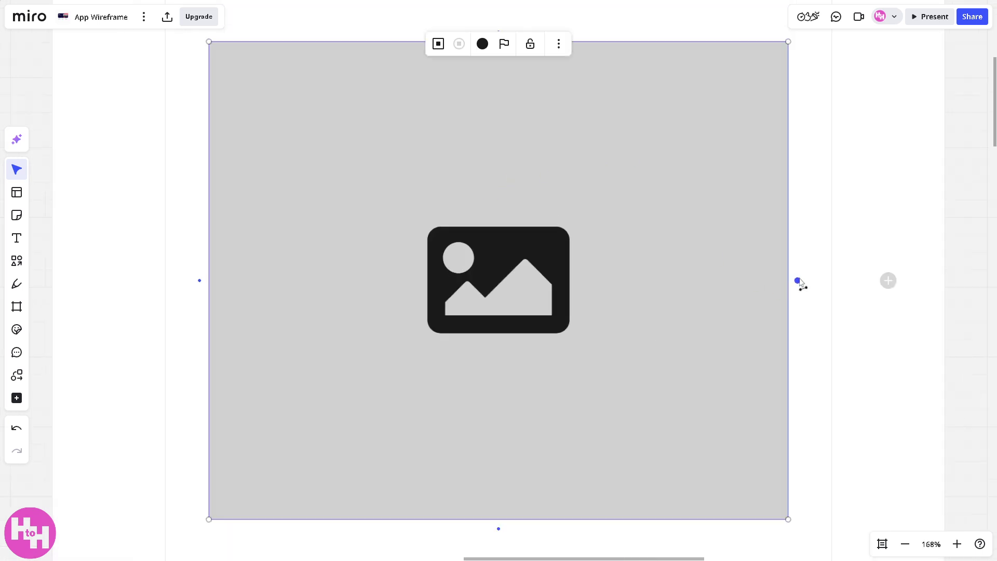
pyautogui.moveTo(798, 281); pyautogui.dragTo(688, 279)
pyautogui.click(117, 167)
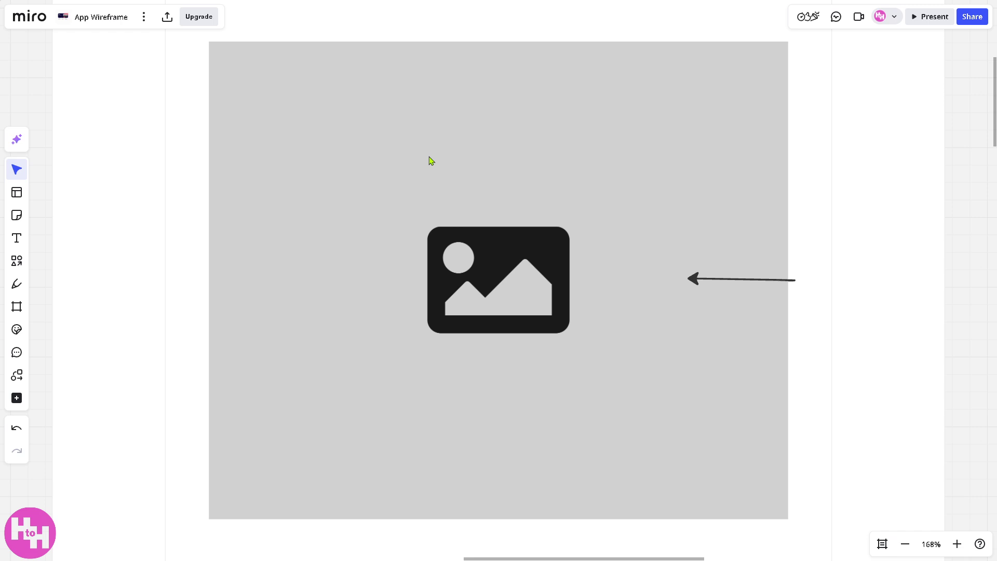
pyautogui.click(584, 158)
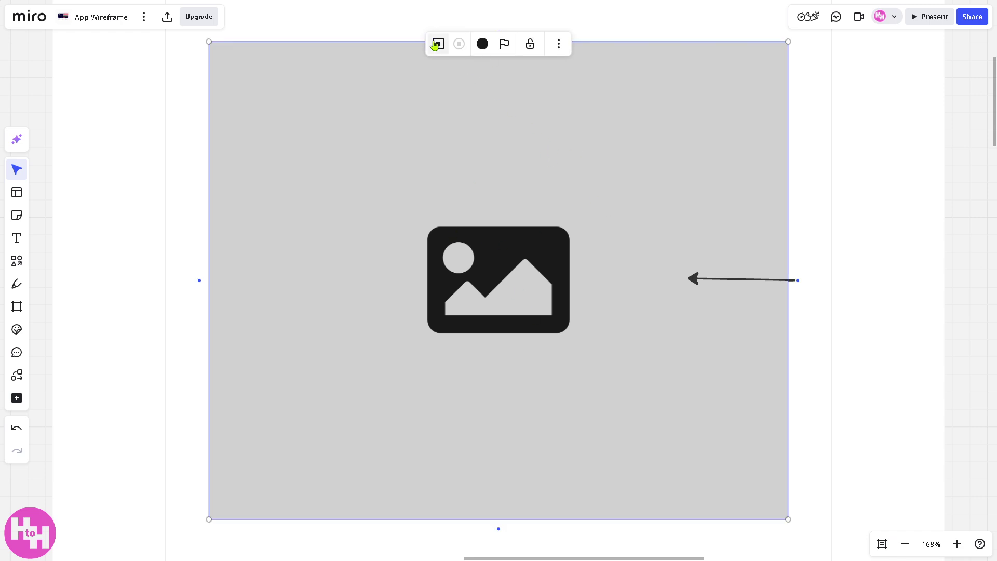
pyautogui.click(105, 19)
pyautogui.click(145, 74)
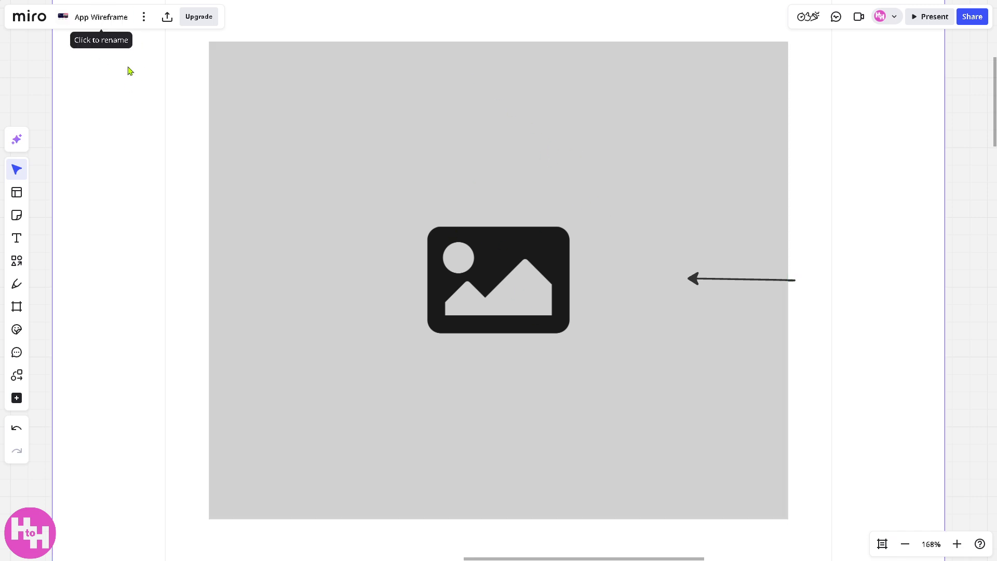
# - Exit full-screen mode and zoom the canvas toward the wireframe component frames
pyautogui.click(144, 16)
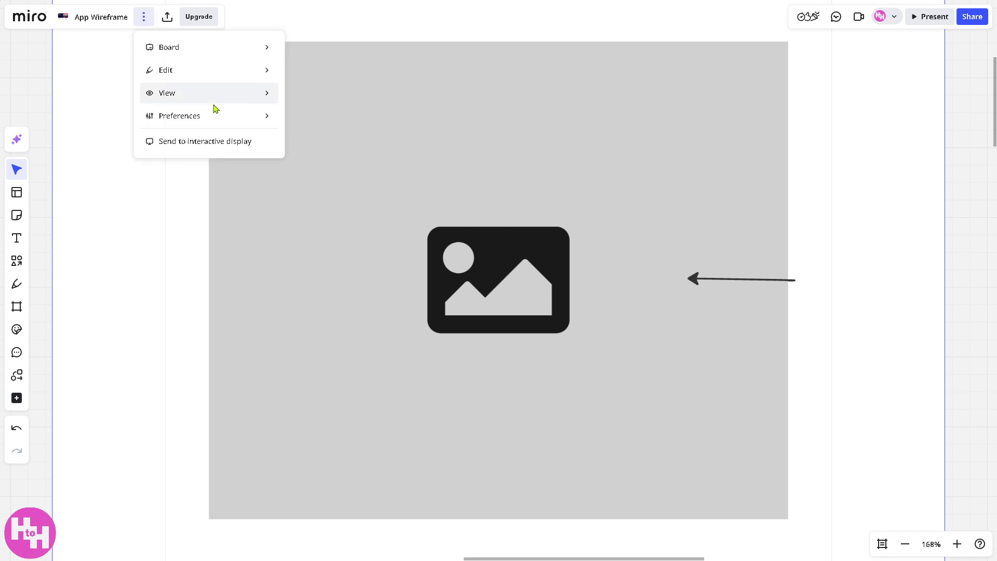
pyautogui.moveTo(222, 98)
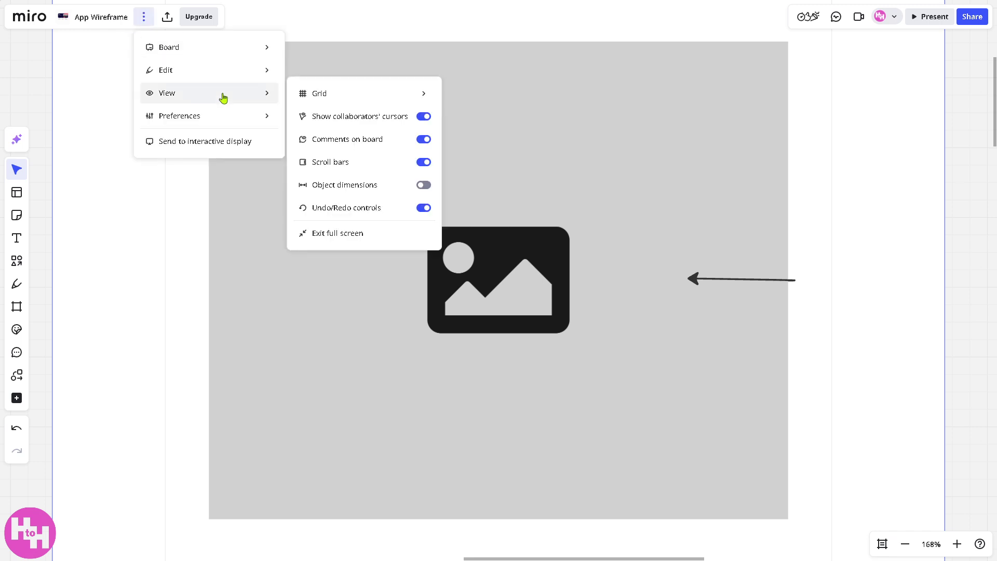
pyautogui.click(369, 237)
pyautogui.scroll(-1, 400, 205)
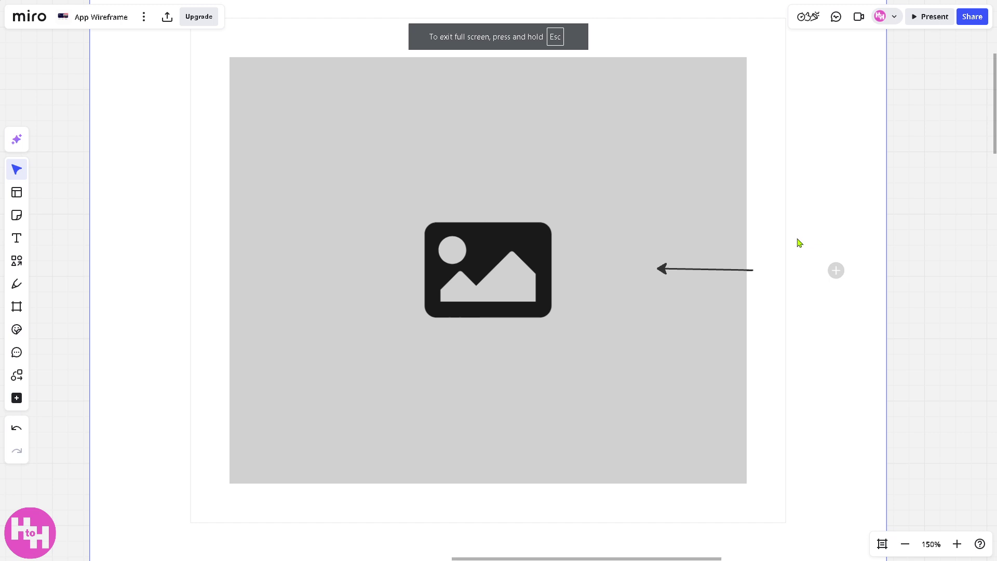
pyautogui.scroll(-5, 877, 216)
pyautogui.scroll(-2, 590, 227)
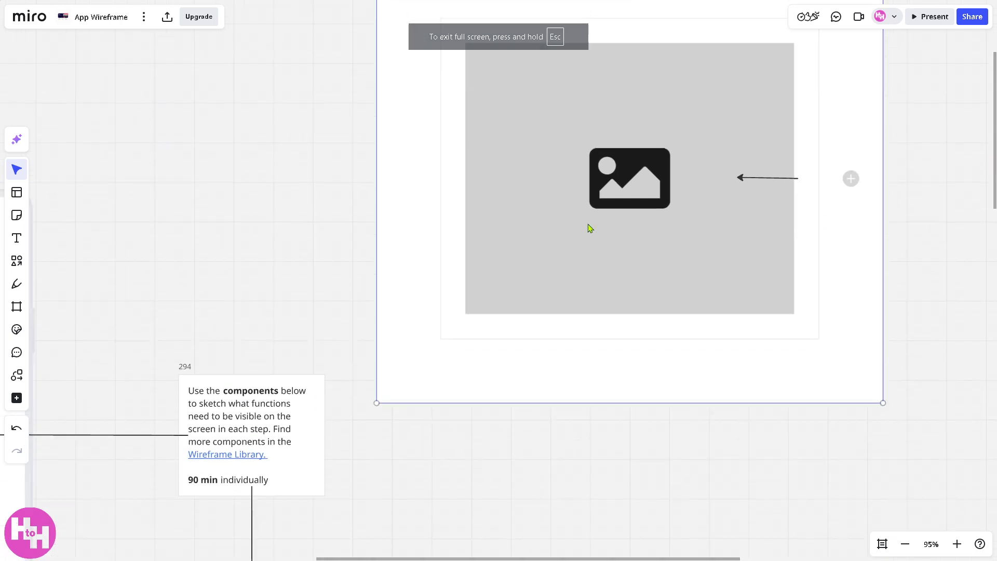
pyautogui.scroll(-3, 233, 263)
pyautogui.scroll(1, 234, 262)
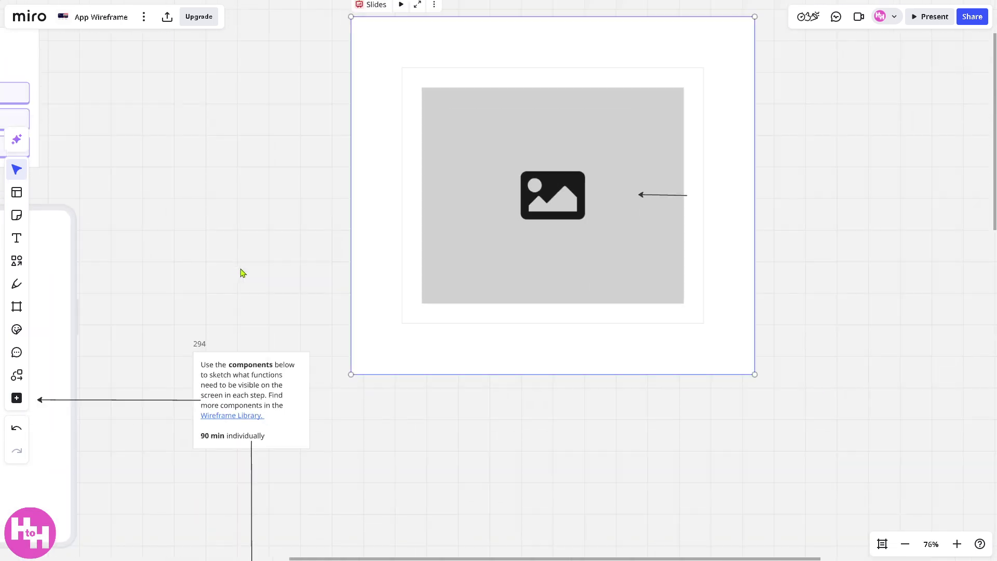
pyautogui.scroll(-10, 246, 281)
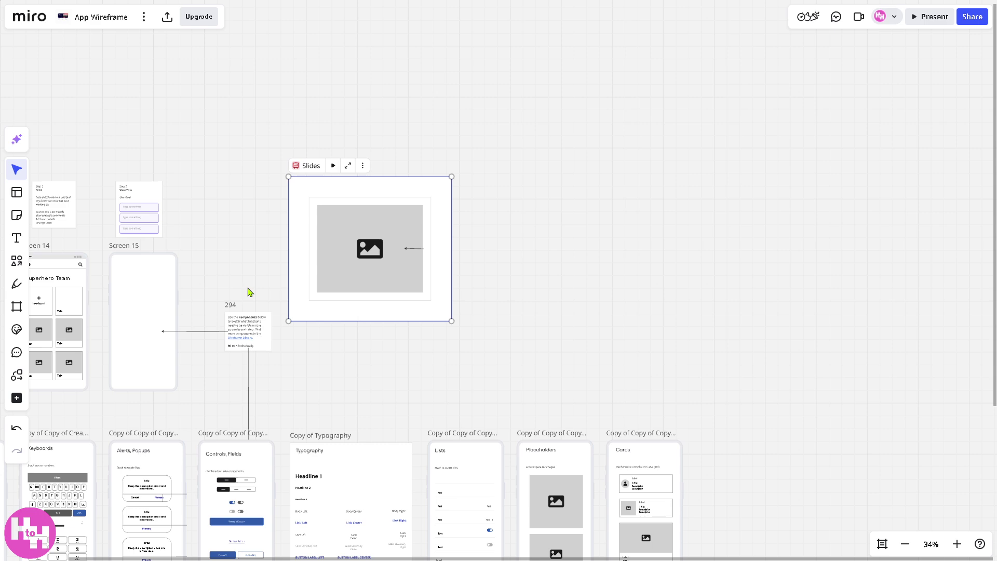
pyautogui.scroll(-2, 249, 292)
# - Select the Top Bars and Keyboards components, clear the selection, and pan back left
pyautogui.moveTo(72, 425); pyautogui.dragTo(159, 358)
pyautogui.scroll(-1, 104, 356)
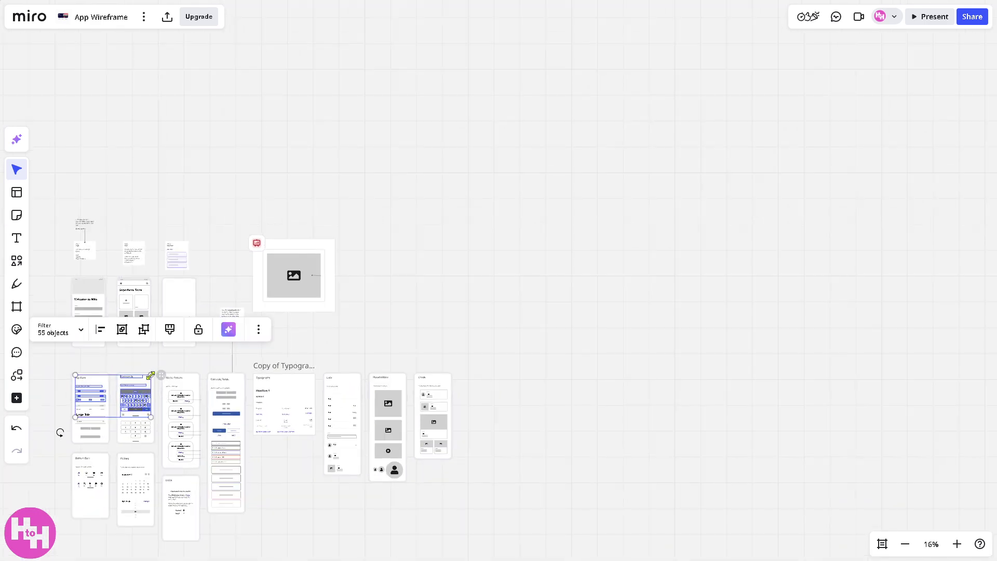
pyautogui.scroll(2, 405, 346)
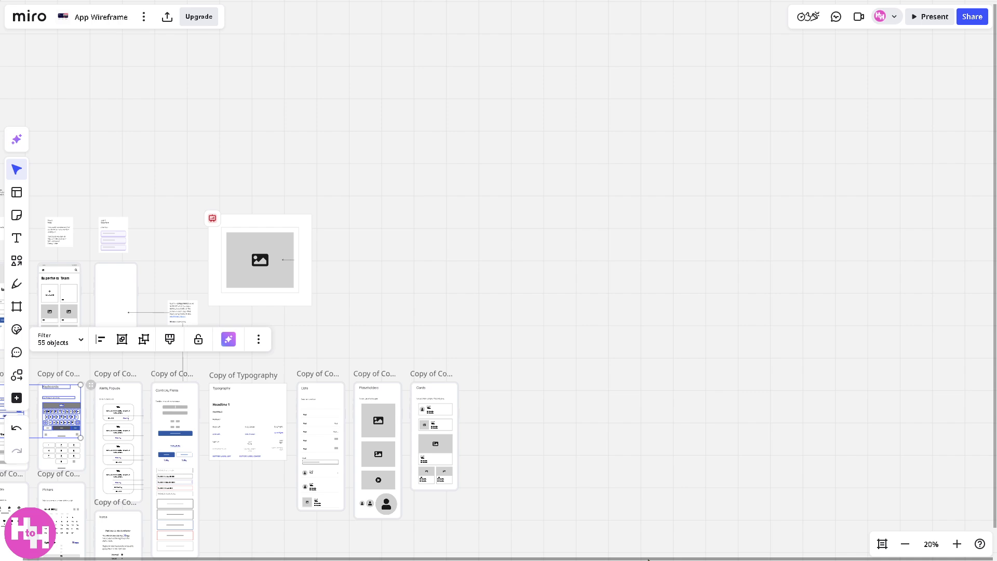
pyautogui.moveTo(650, 558); pyautogui.dragTo(251, 558)
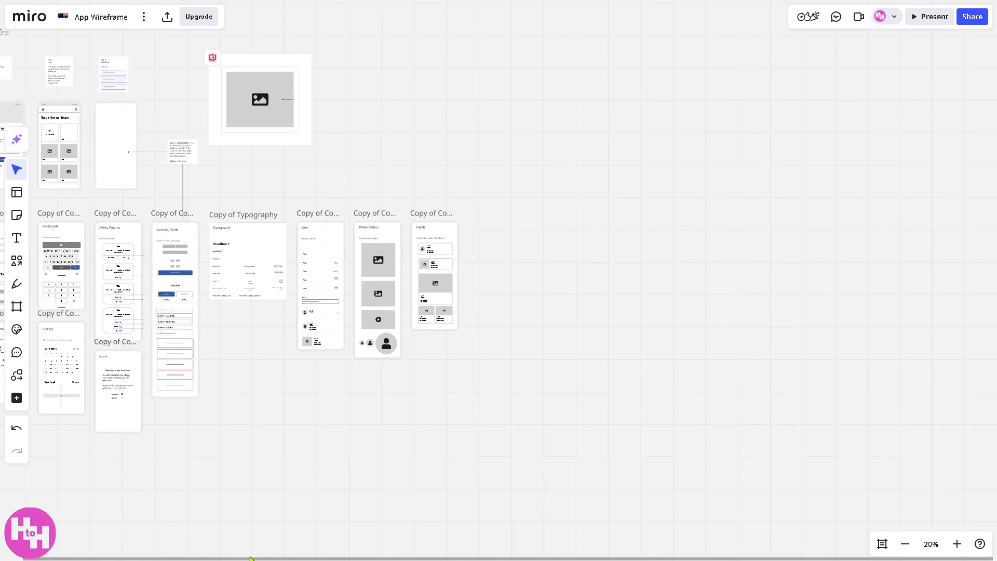
pyautogui.hscroll(-2, 218, 559)
pyautogui.scroll(4, 291, 364)
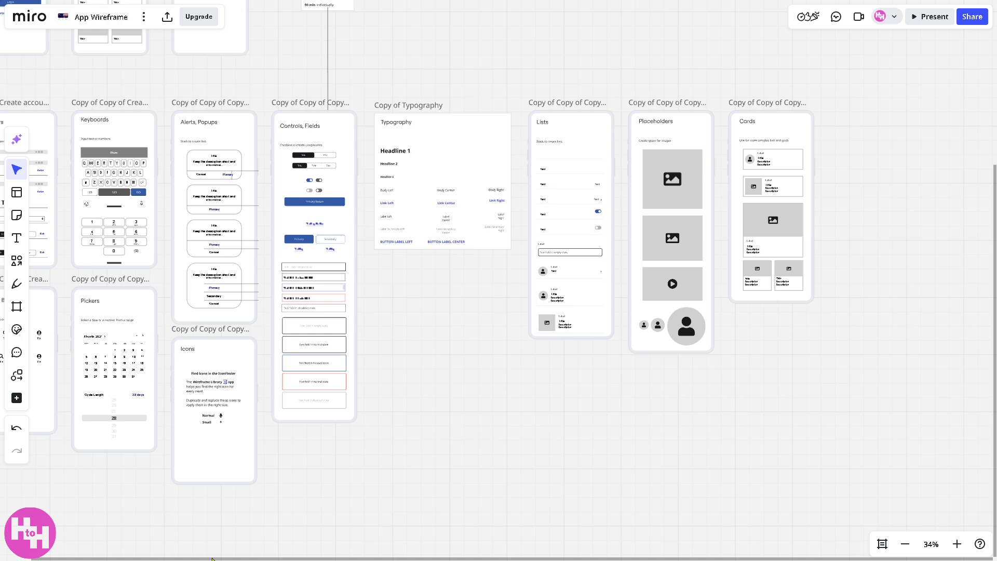
pyautogui.hscroll(-4, 212, 558)
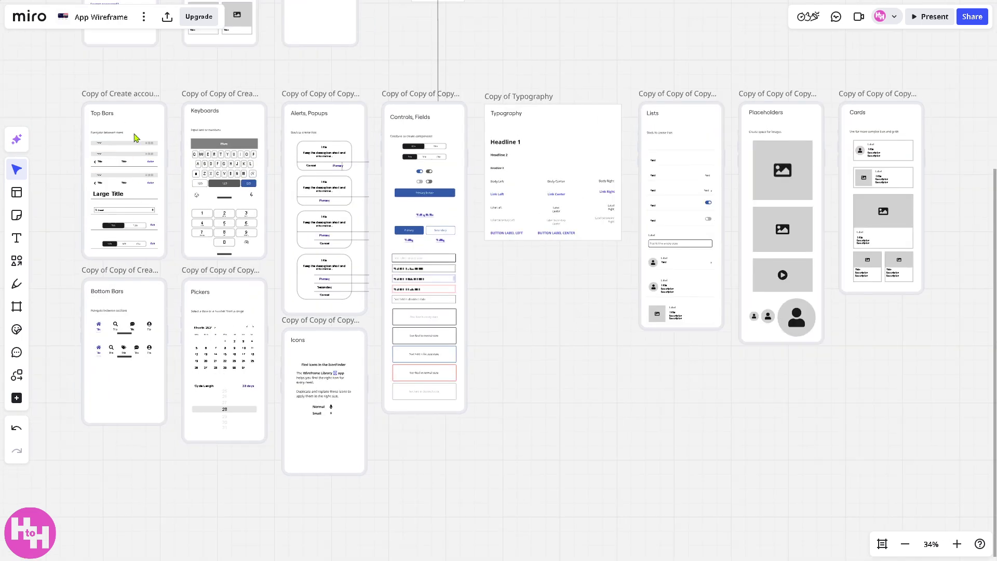
# - Enlarge the Top Bars frame to about 398x759 and move it to the board's right side
pyautogui.click(130, 96)
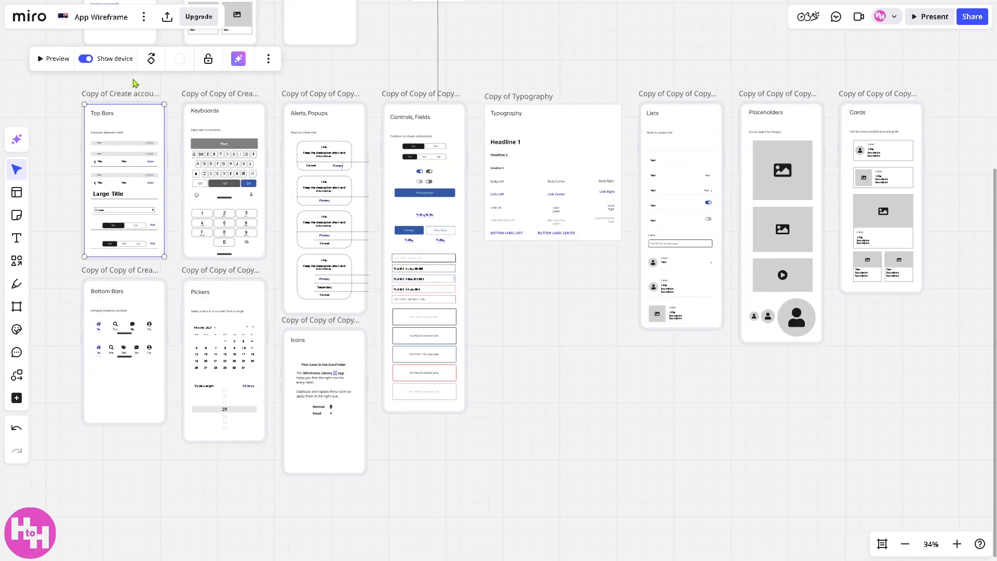
pyautogui.click(84, 59)
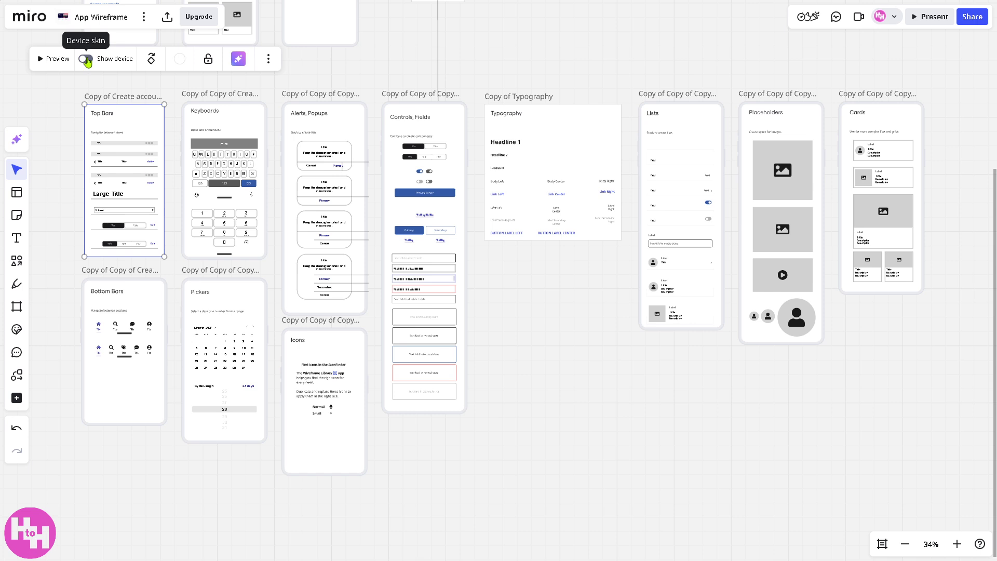
pyautogui.click(86, 59)
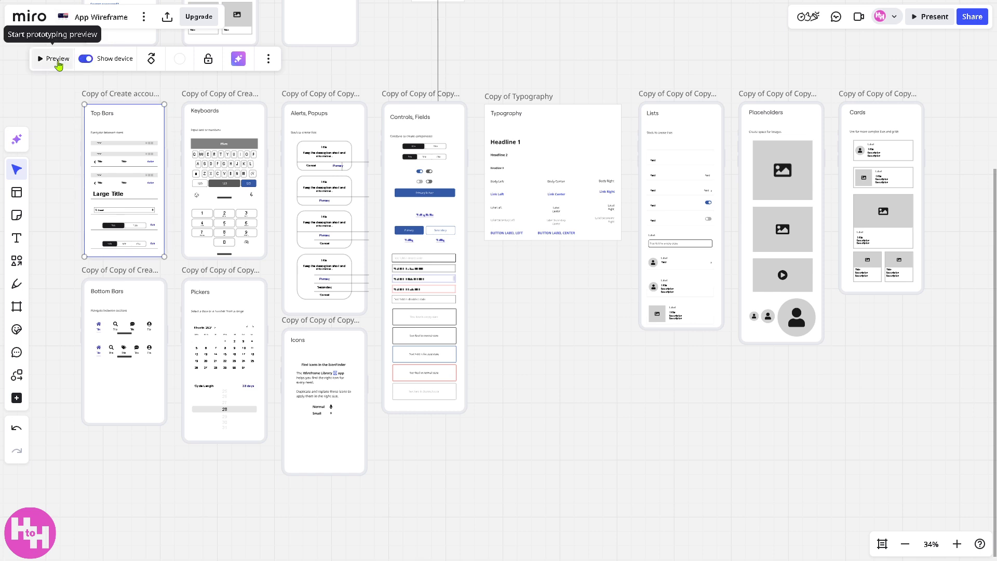
pyautogui.moveTo(173, 269); pyautogui.dragTo(291, 499)
pyautogui.moveTo(149, 179); pyautogui.dragTo(565, 130)
# - Lift the 22 top-bar elements up beside the Frame 1 image slide
pyautogui.scroll(1, 554, 233)
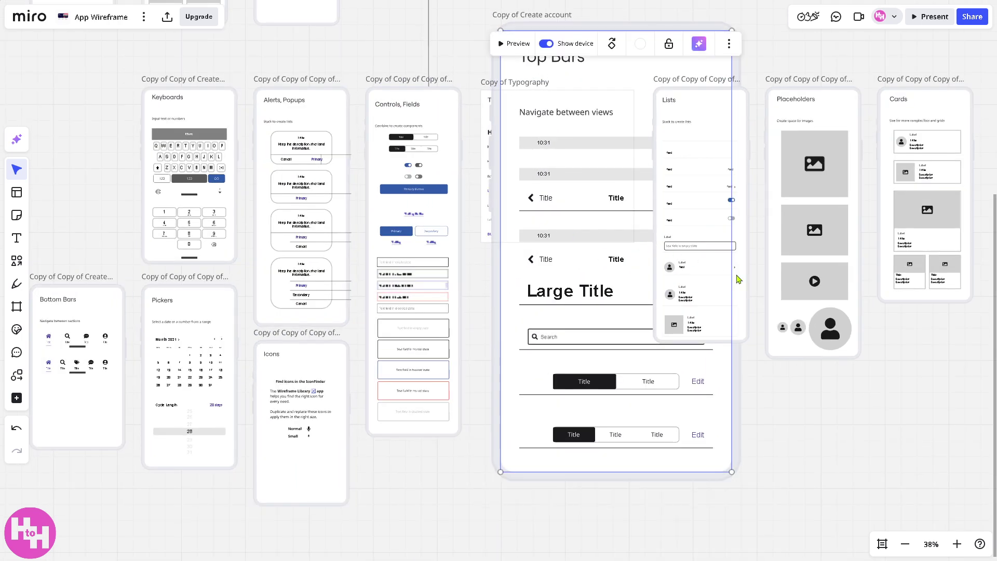
pyautogui.scroll(-2, 809, 329)
pyautogui.scroll(1, 658, 229)
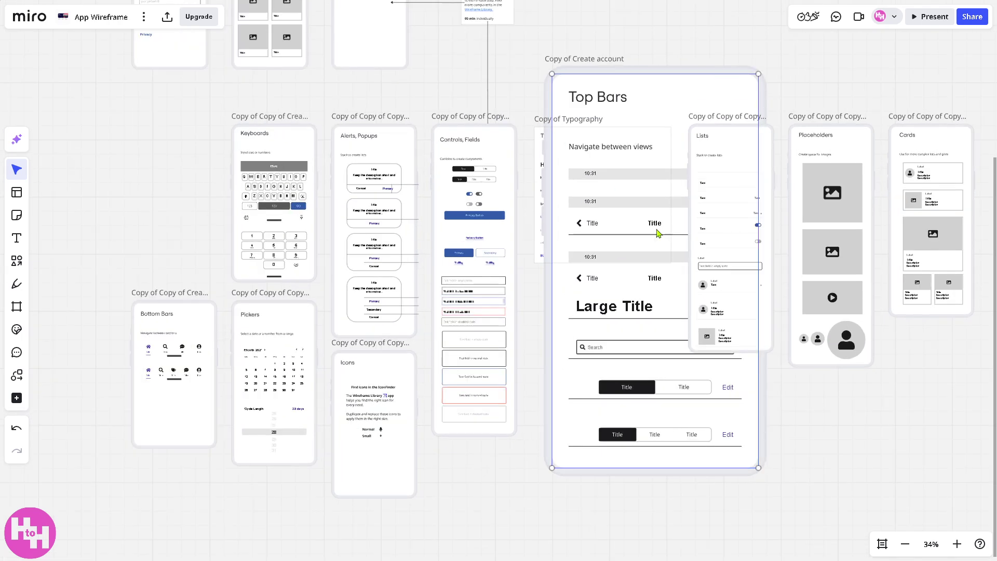
pyautogui.click(659, 224)
pyautogui.moveTo(658, 166); pyautogui.dragTo(653, 150)
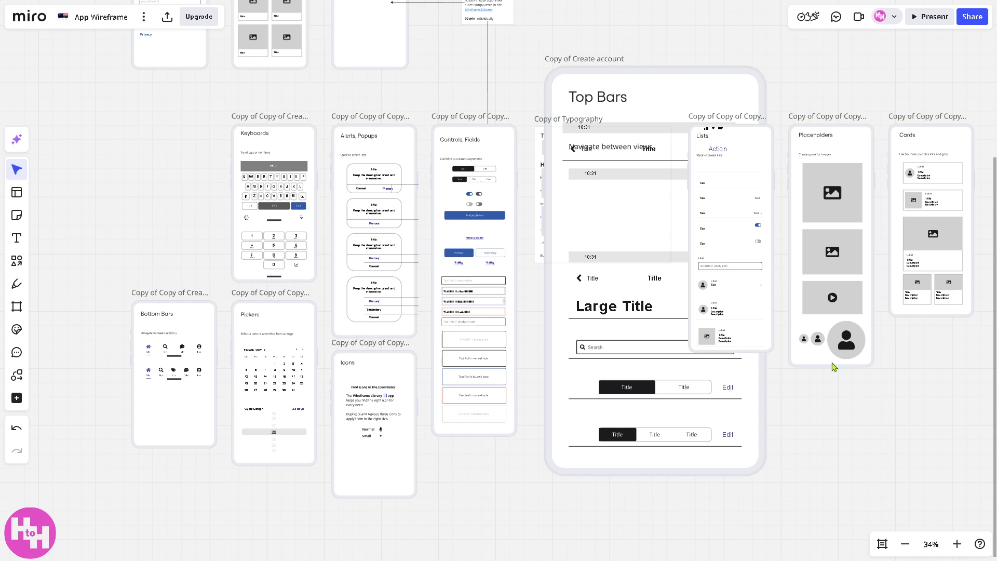
pyautogui.moveTo(993, 268); pyautogui.dragTo(987, 148)
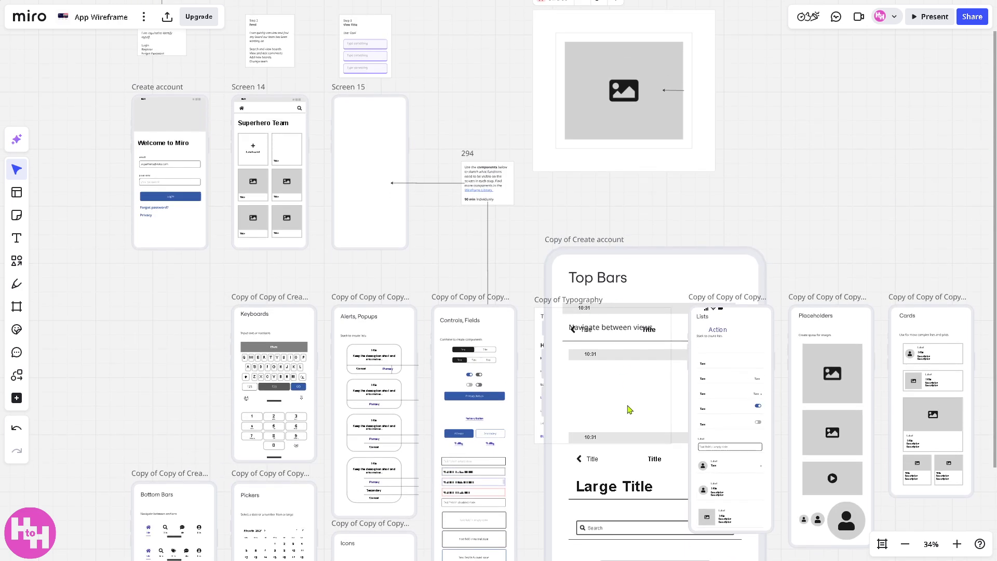
pyautogui.moveTo(534, 444); pyautogui.dragTo(777, 77)
pyautogui.moveTo(995, 110); pyautogui.dragTo(996, 11)
pyautogui.moveTo(762, 229); pyautogui.dragTo(759, 139)
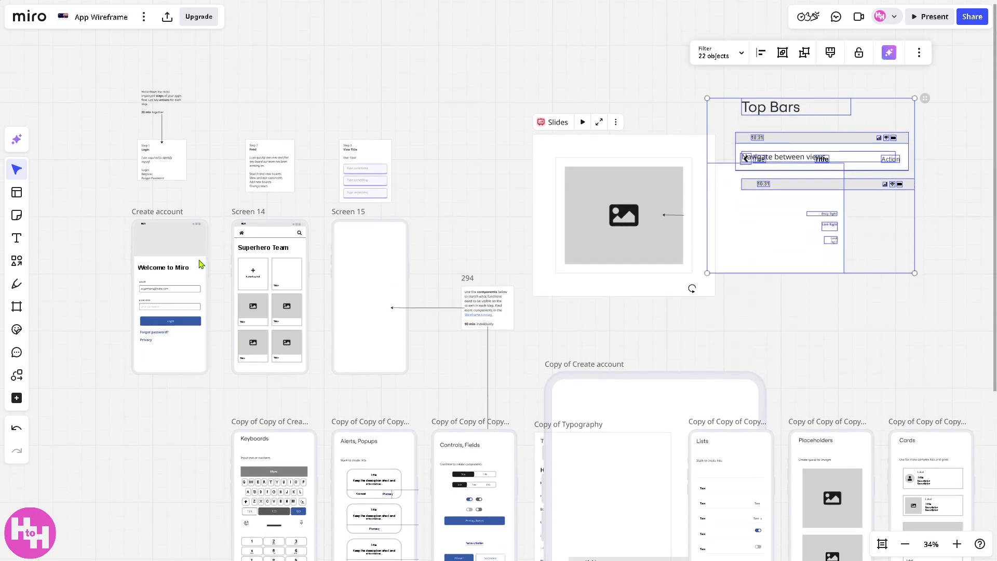
# - Clear the 'W' search in the tools and integrations list
pyautogui.click(17, 399)
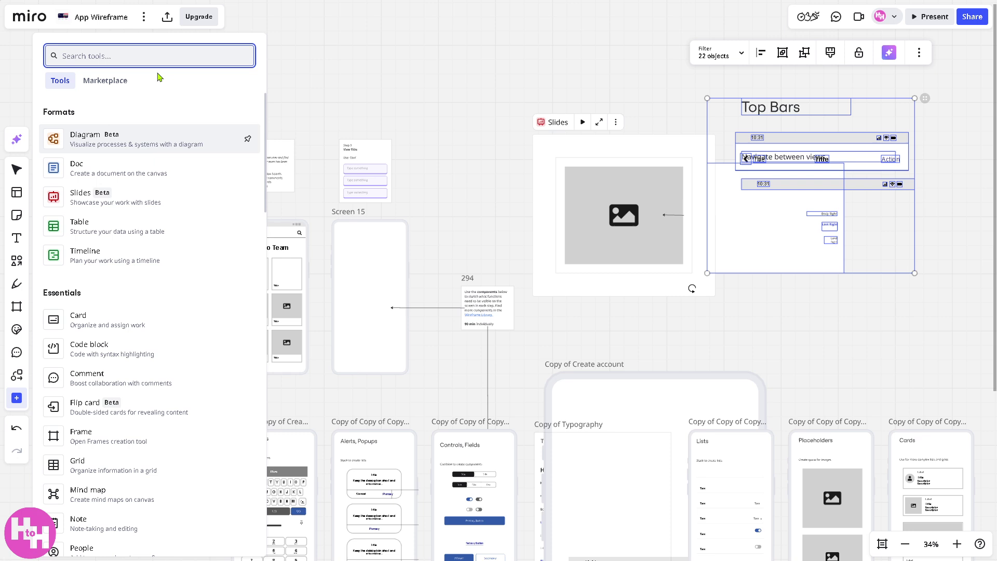
pyautogui.write('Wire')
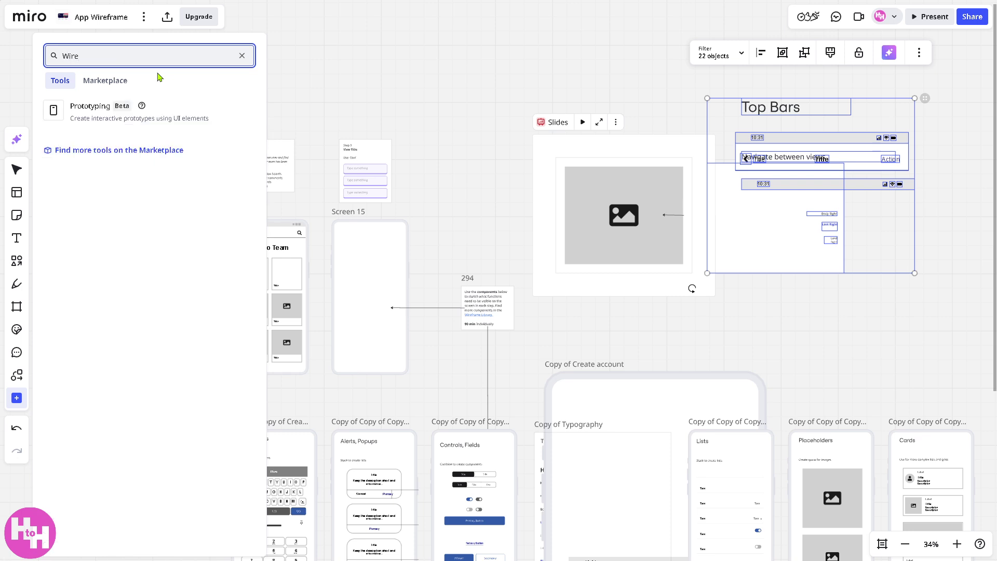
pyautogui.hotkey('ctrl', 'a')
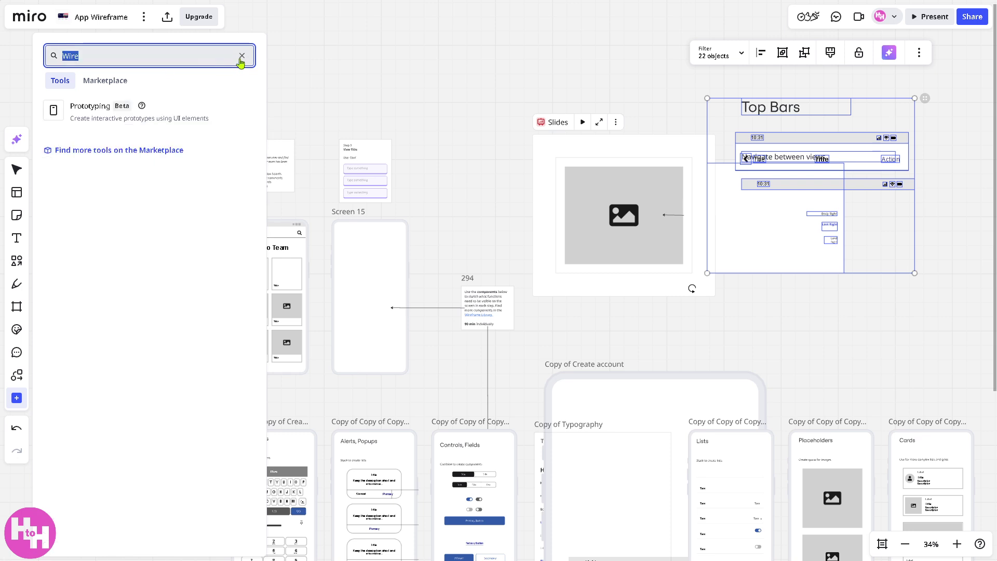
pyautogui.click(241, 56)
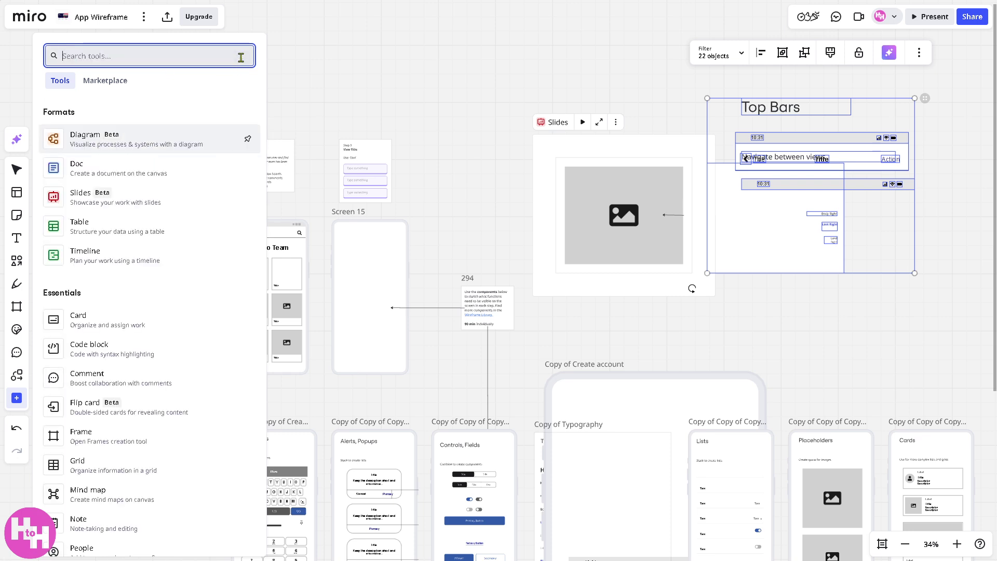
# - Add the App Wireframe template to the board from the recent 'Wireframe' template search
pyautogui.click(17, 193)
pyautogui.click(427, 61)
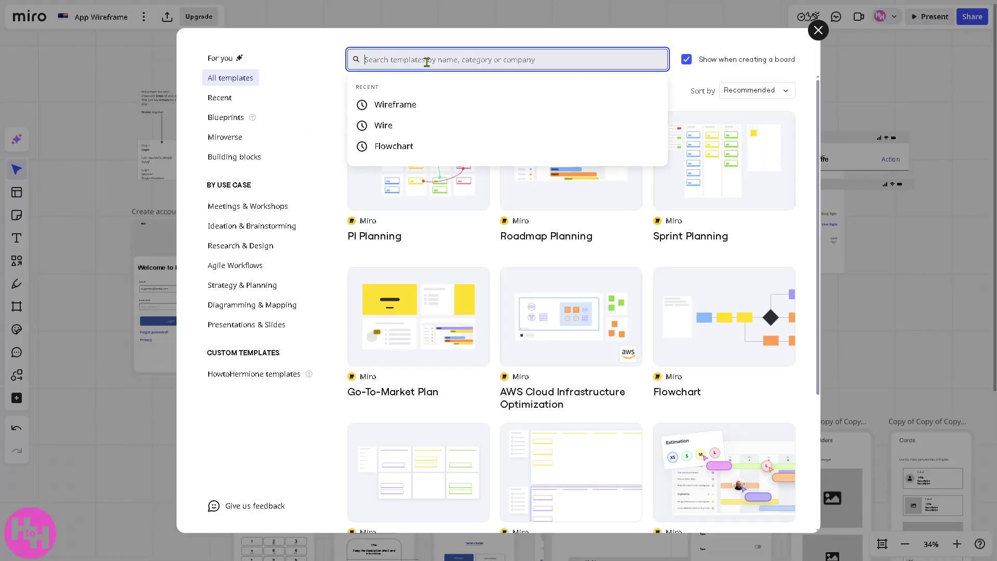
pyautogui.click(401, 104)
pyautogui.moveTo(476, 158)
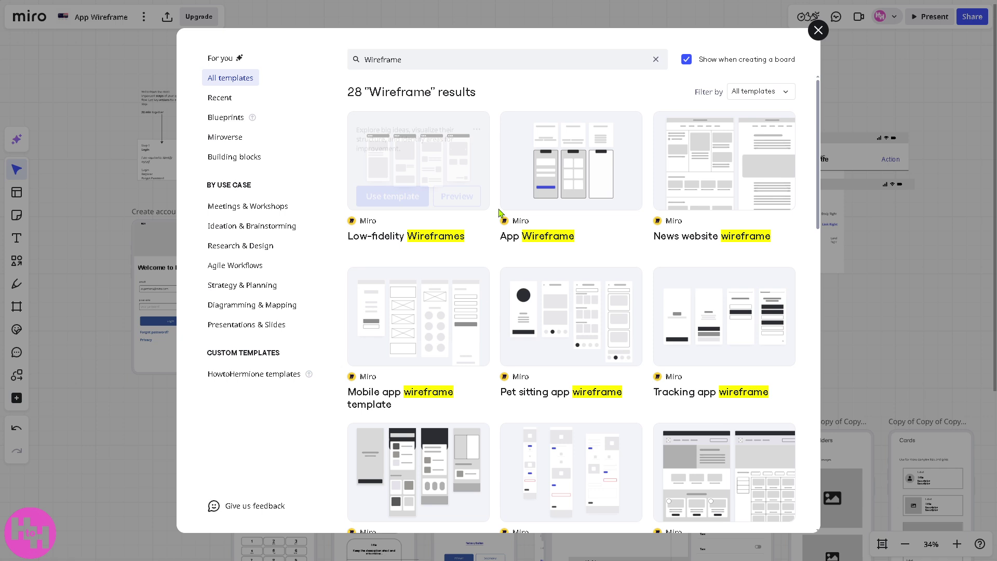
pyautogui.moveTo(564, 193)
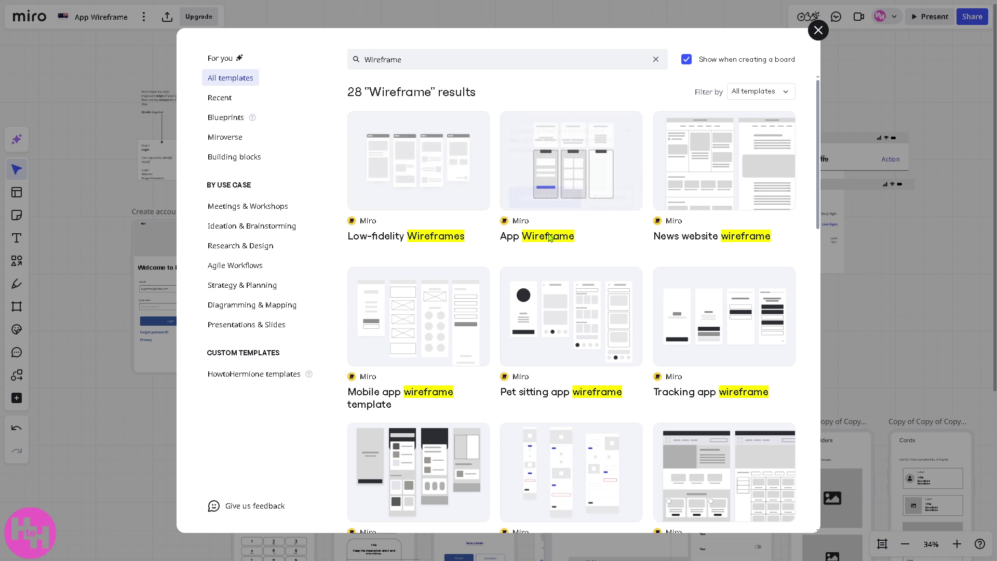
pyautogui.click(551, 194)
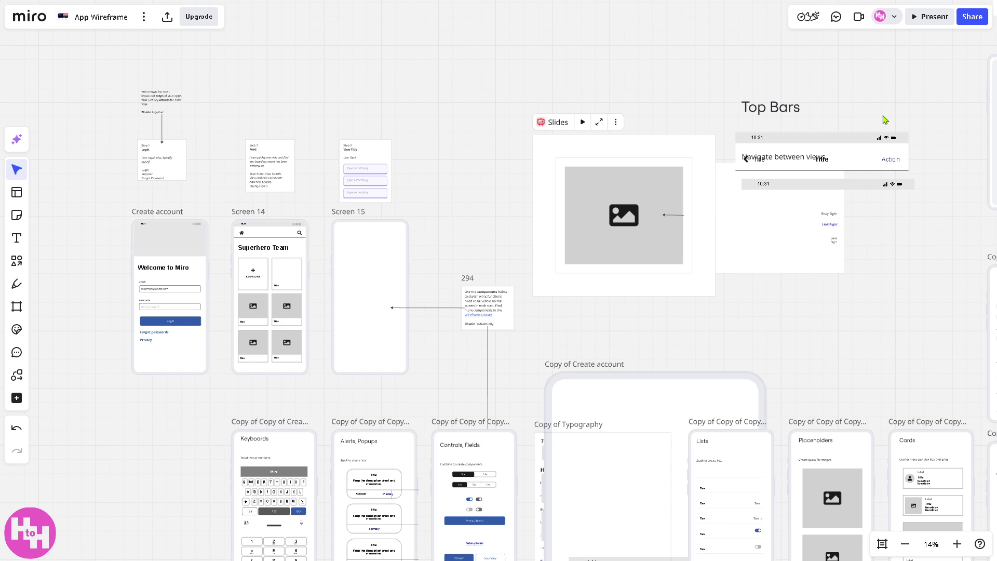
pyautogui.click(928, 19)
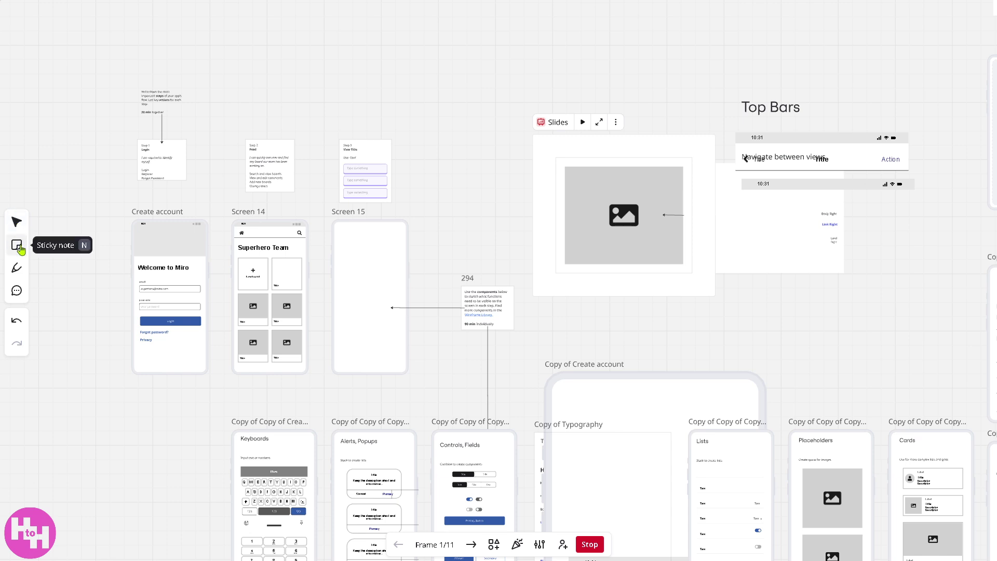
pyautogui.click(17, 246)
pyautogui.click(17, 247)
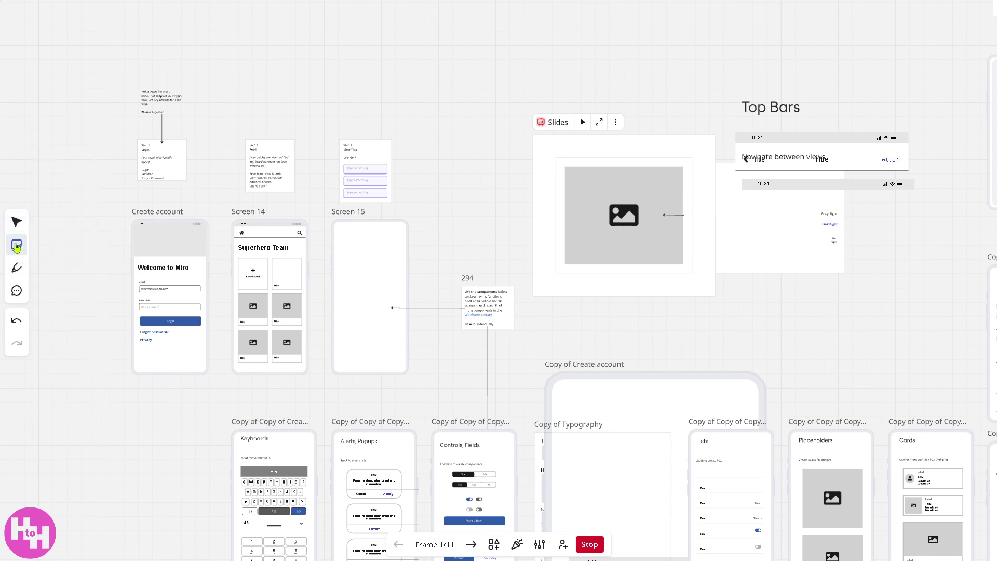
pyautogui.click(16, 247)
pyautogui.press('Escape')
pyautogui.click(589, 544)
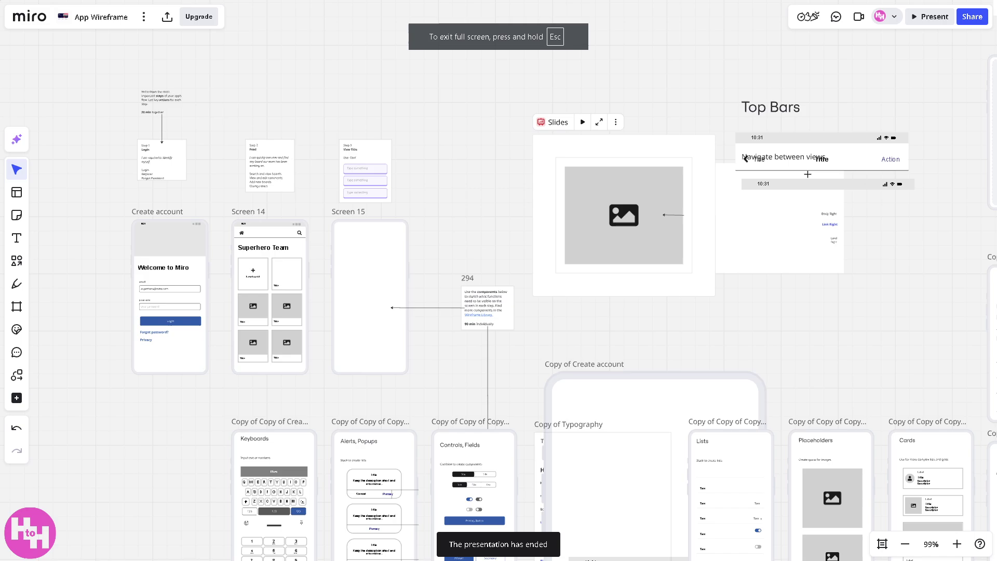
# - Review the board's 'Anyone with the link' No access setting in Share, then close the dialog
pyautogui.click(979, 23)
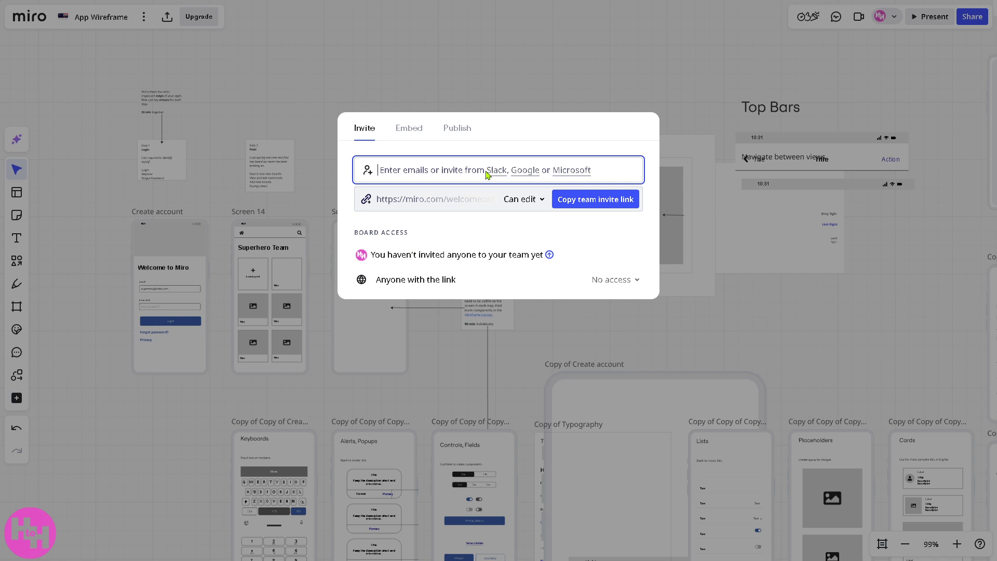
pyautogui.click(615, 281)
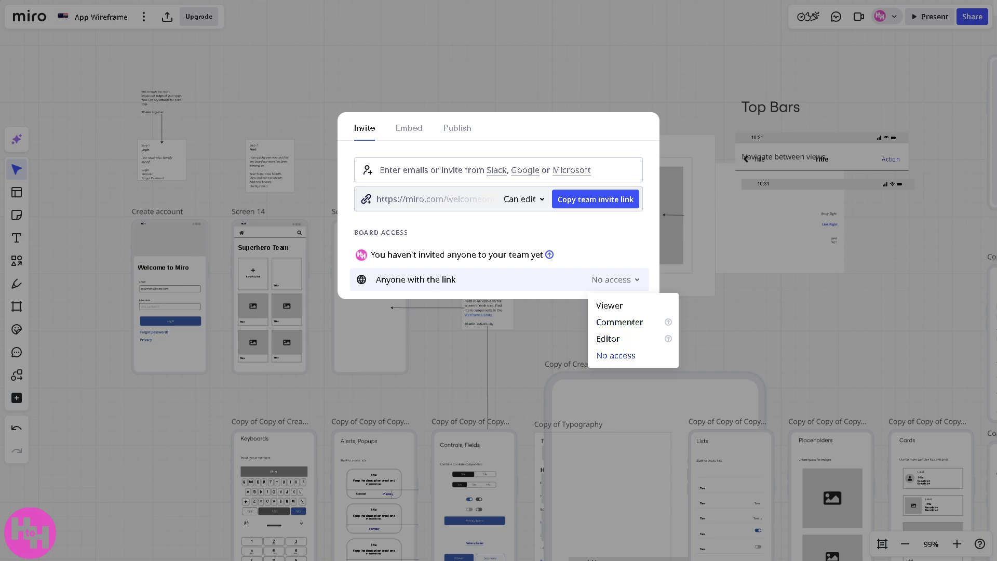
pyautogui.click(106, 203)
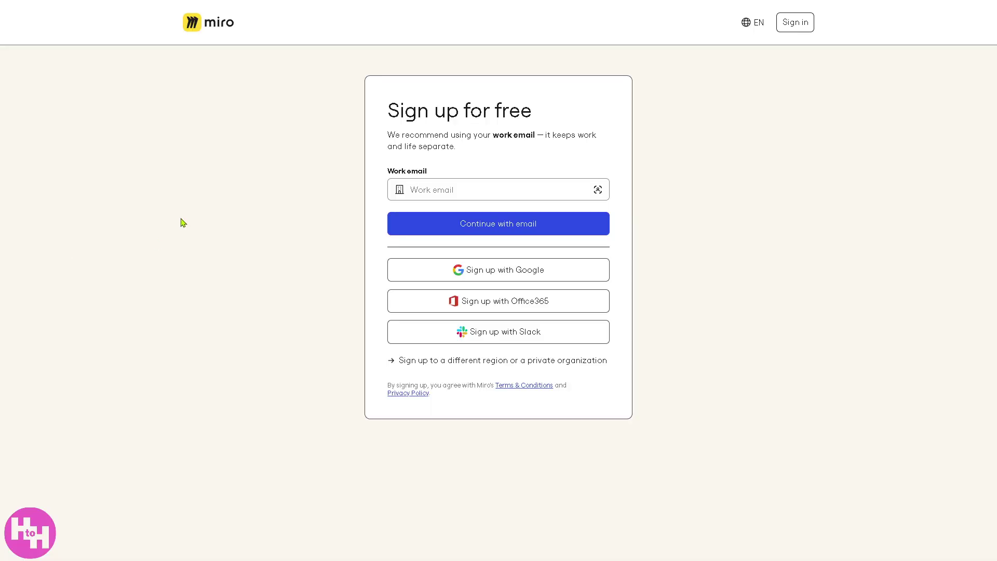
# - Sign up with Google and name the team 'How to Create Wireframes'
pyautogui.click(431, 270)
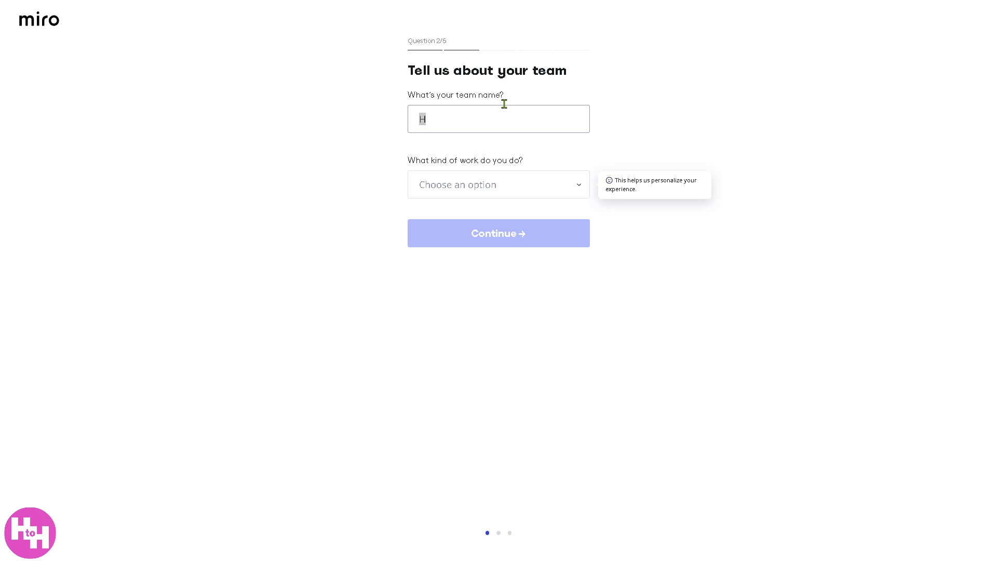
pyautogui.click(518, 113)
pyautogui.write('How to Create Wireframes')
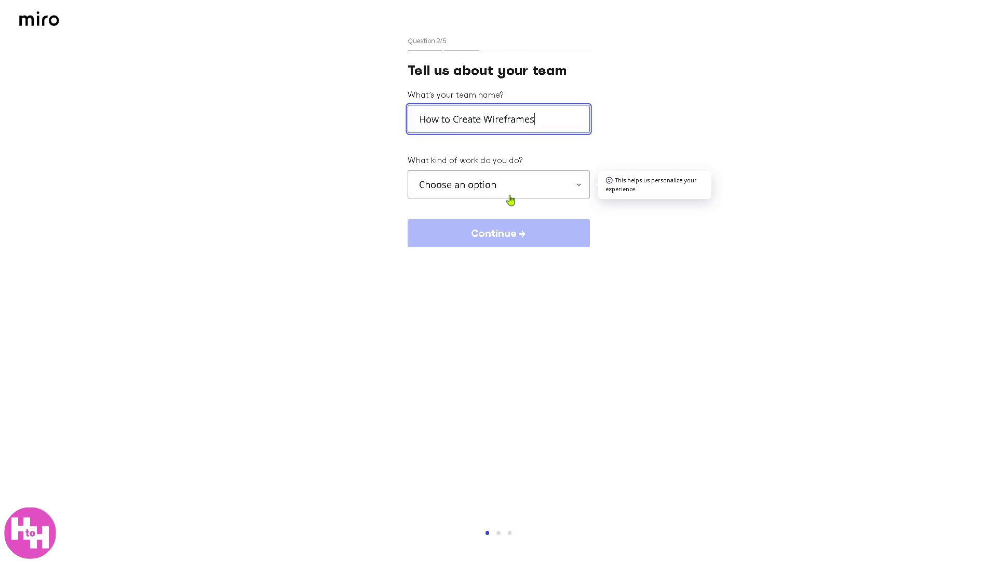
# - Choose Product Management work, Director role and first-time Miro user, then continue
pyautogui.click(514, 196)
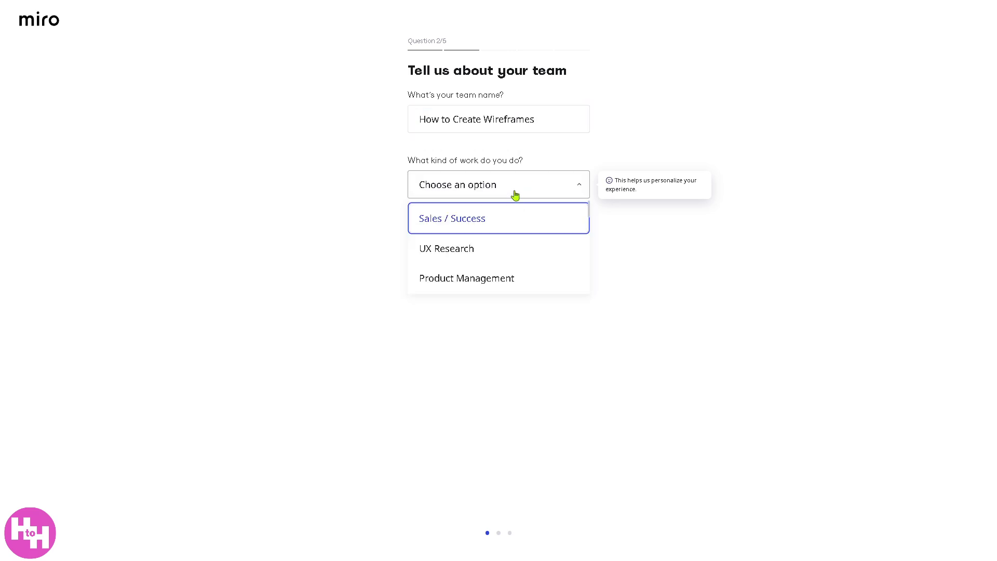
pyautogui.click(476, 280)
pyautogui.click(481, 232)
pyautogui.click(451, 301)
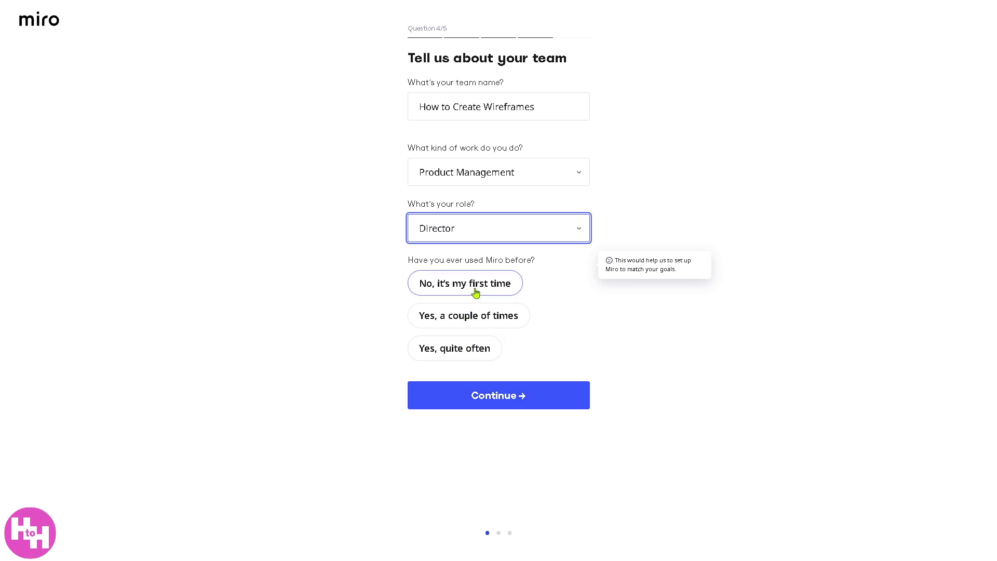
pyautogui.click(475, 293)
pyautogui.click(478, 451)
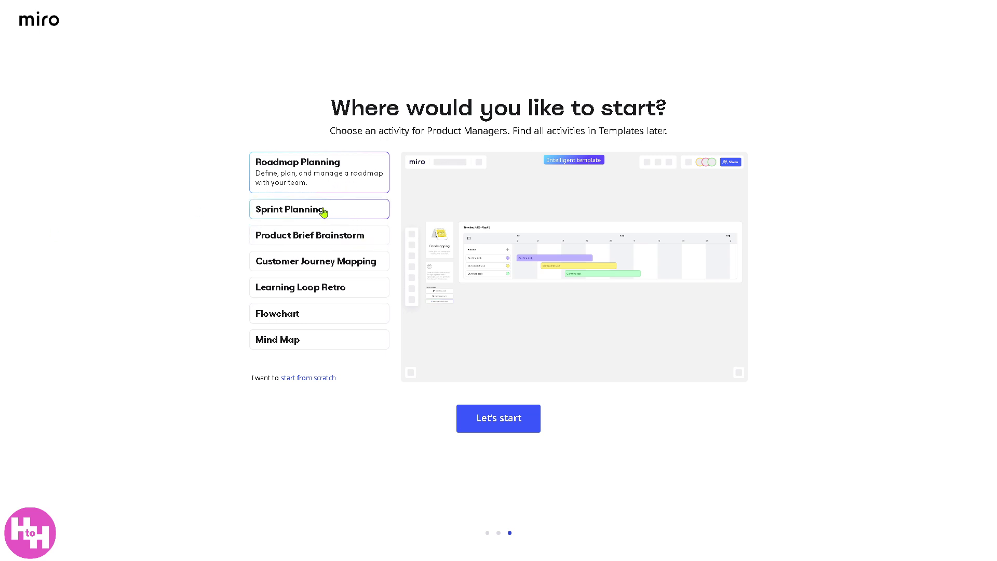
# - Choose 'start from scratch' instead of a suggested Product Manager activity
pyautogui.click(315, 379)
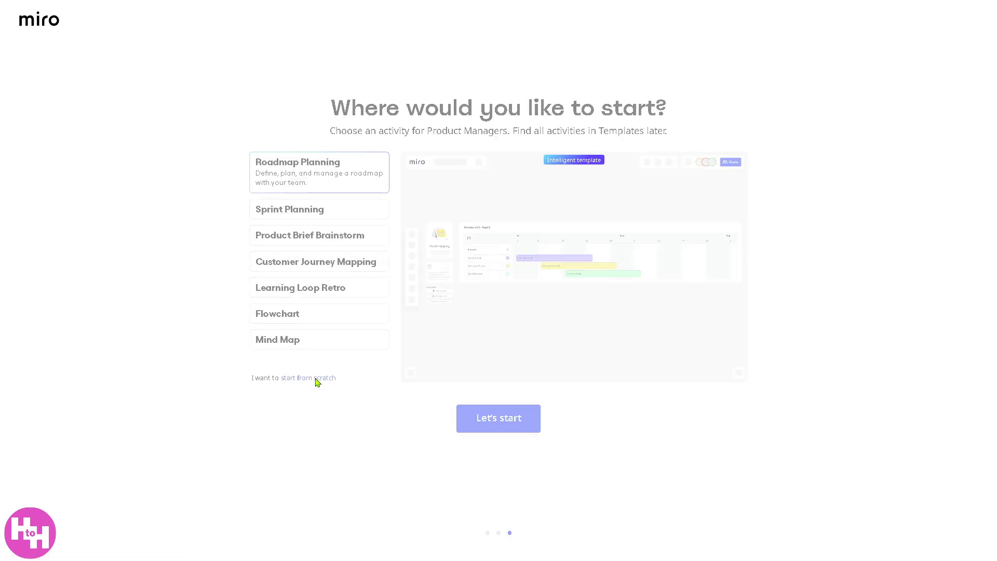